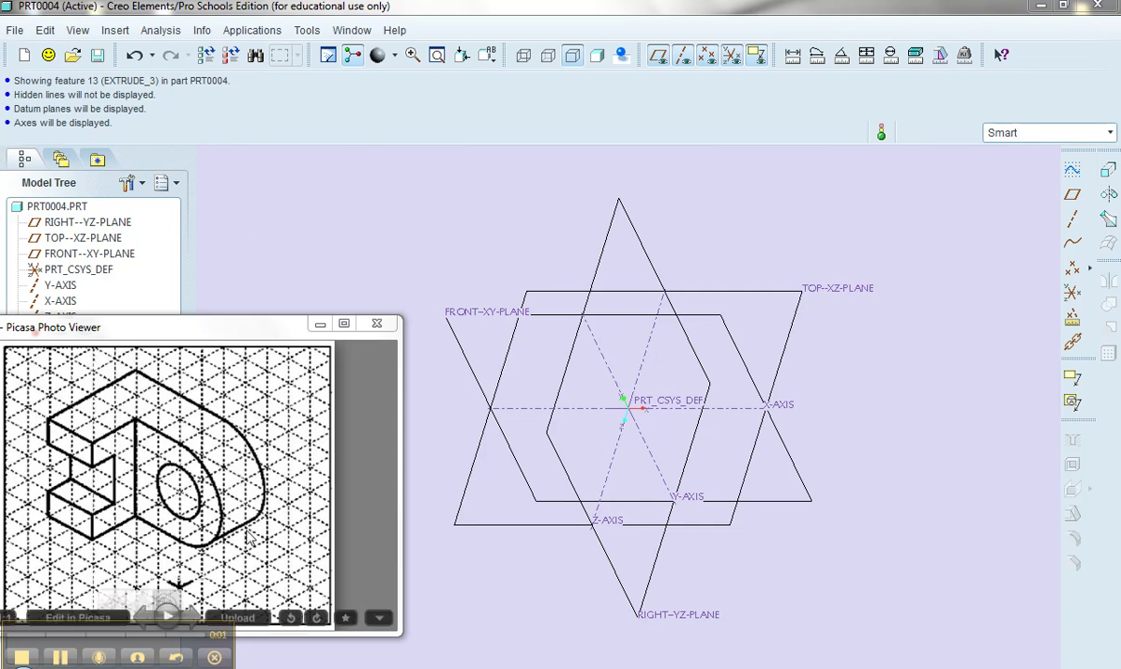
# Step: Start a sketch on the FRONT plane and draw a rectangle from the origin
pyautogui.moveTo(138, 330); pyautogui.dragTo(119, 339)
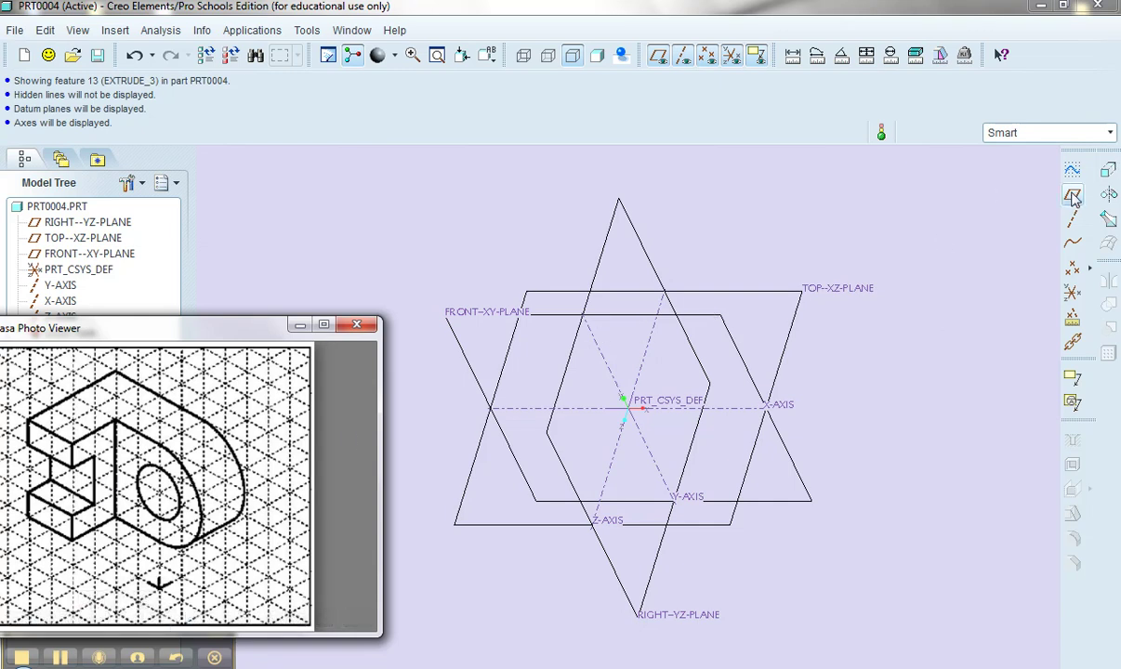
pyautogui.click(1072, 196)
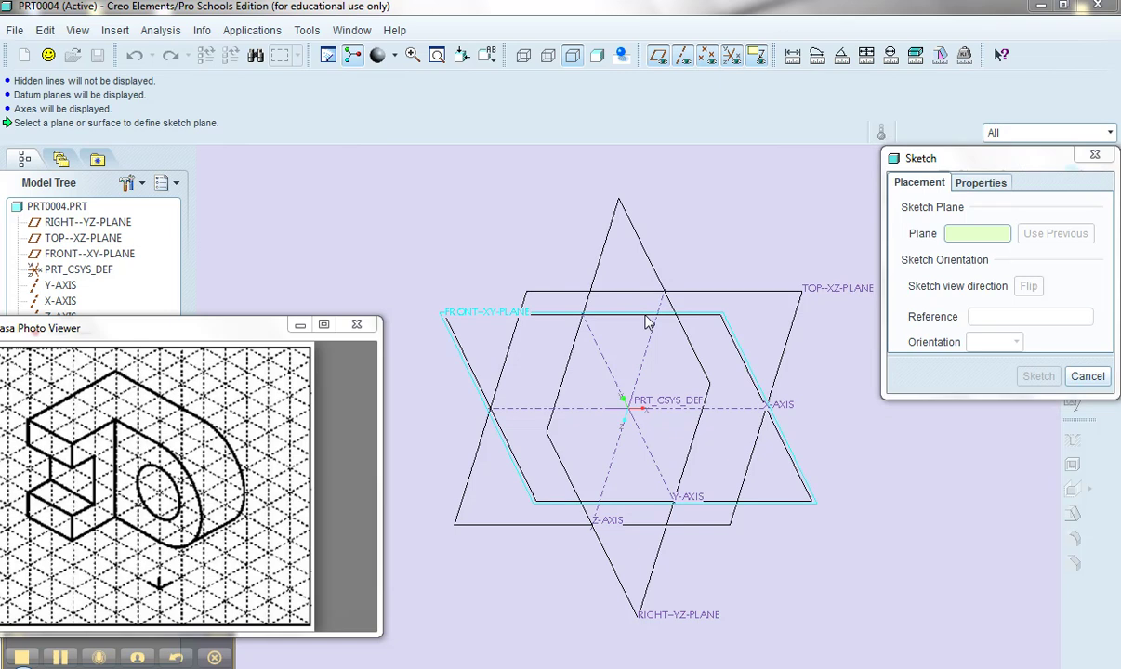
pyautogui.click(648, 322)
pyautogui.click(1037, 375)
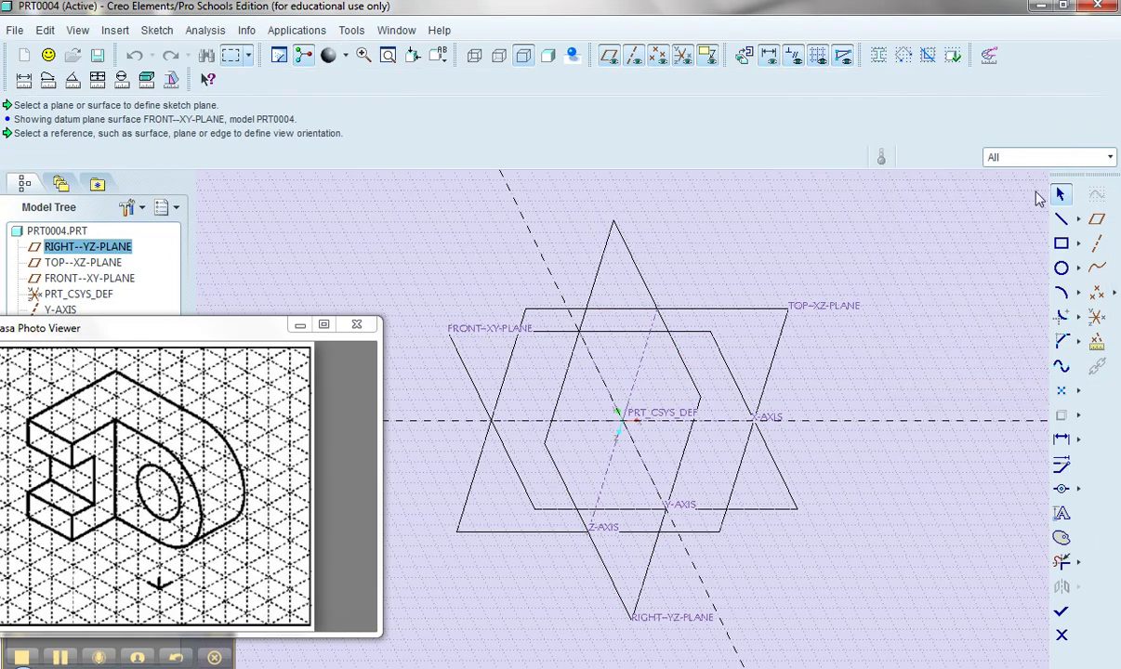
pyautogui.click(1060, 242)
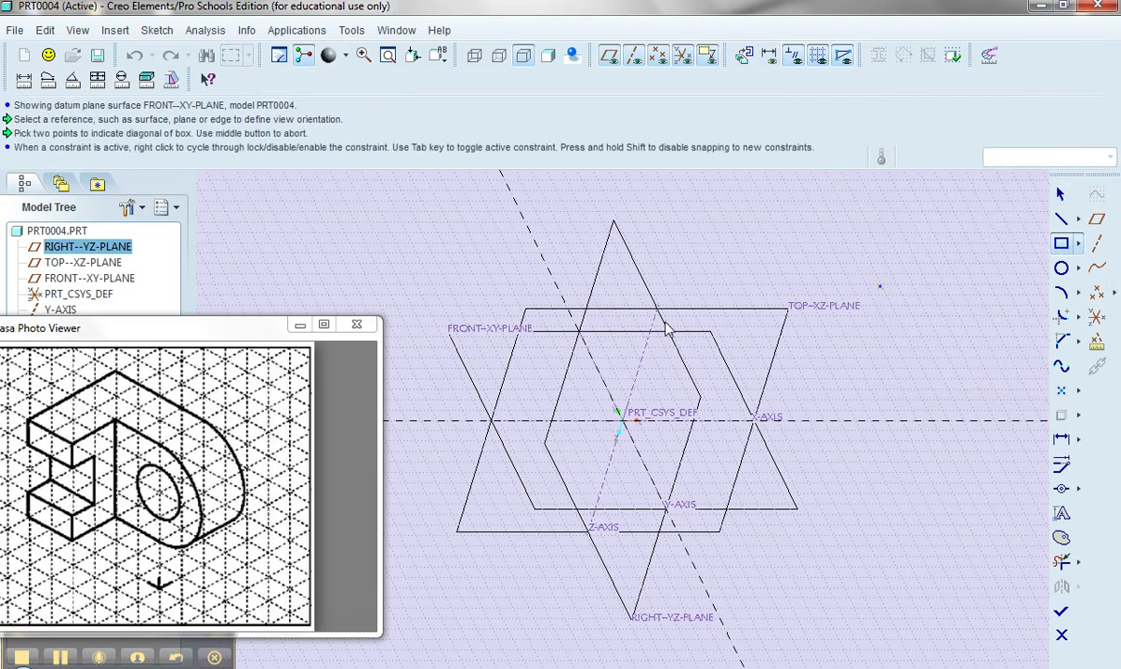
pyautogui.click(622, 420)
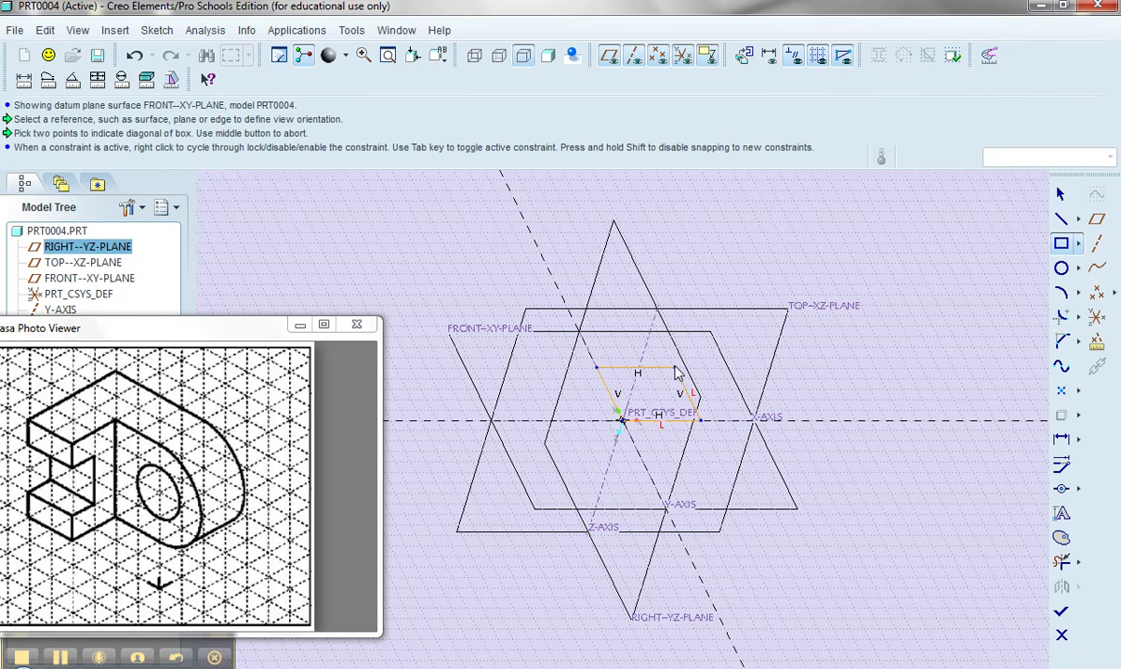
pyautogui.click(675, 369)
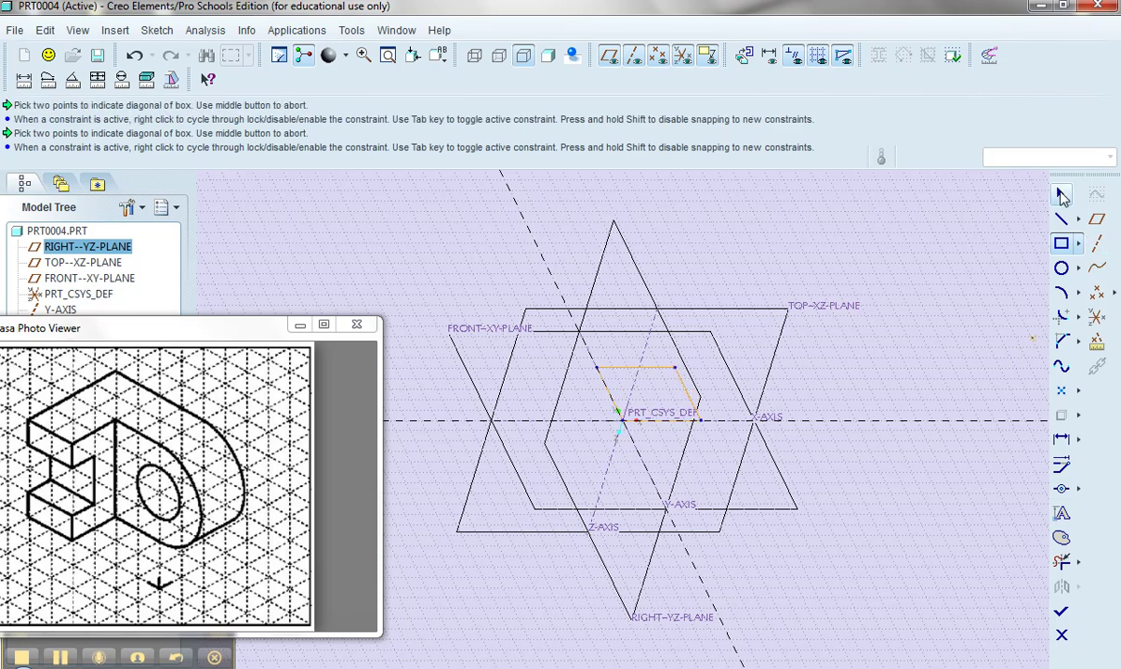
pyautogui.click(1061, 194)
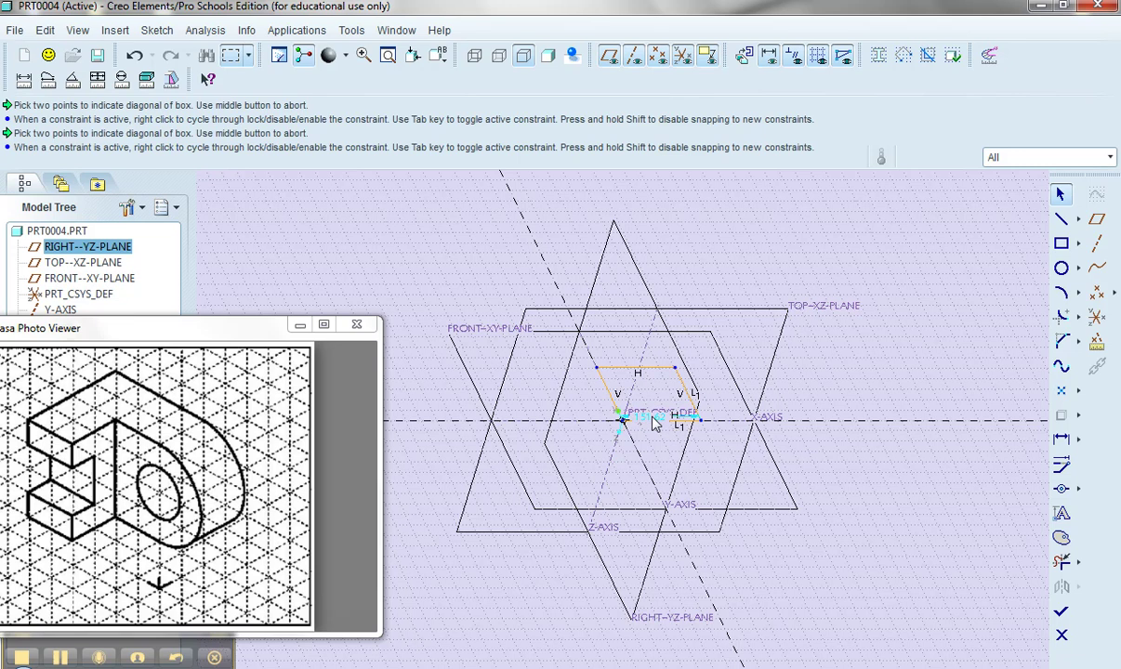
# Step: Set the rectangle's bottom width to 4, refit the view, and finish the sketch
pyautogui.moveTo(655, 420); pyautogui.dragTo(672, 451)
pyautogui.doubleClick(667, 446)
pyautogui.write('4')
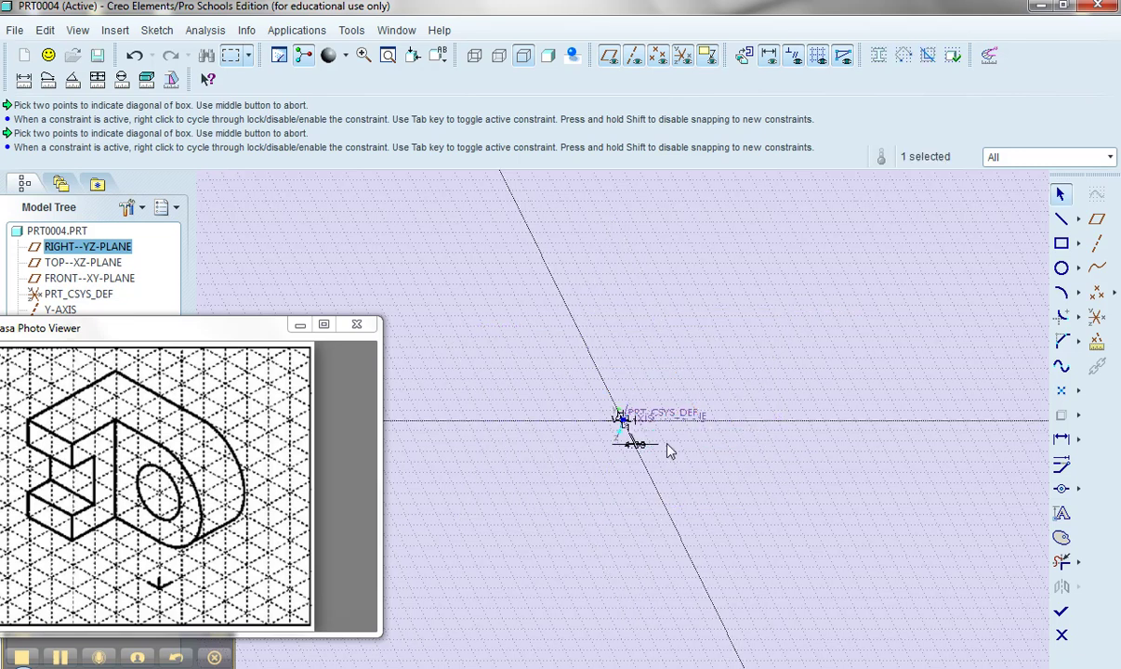
pyautogui.click(389, 56)
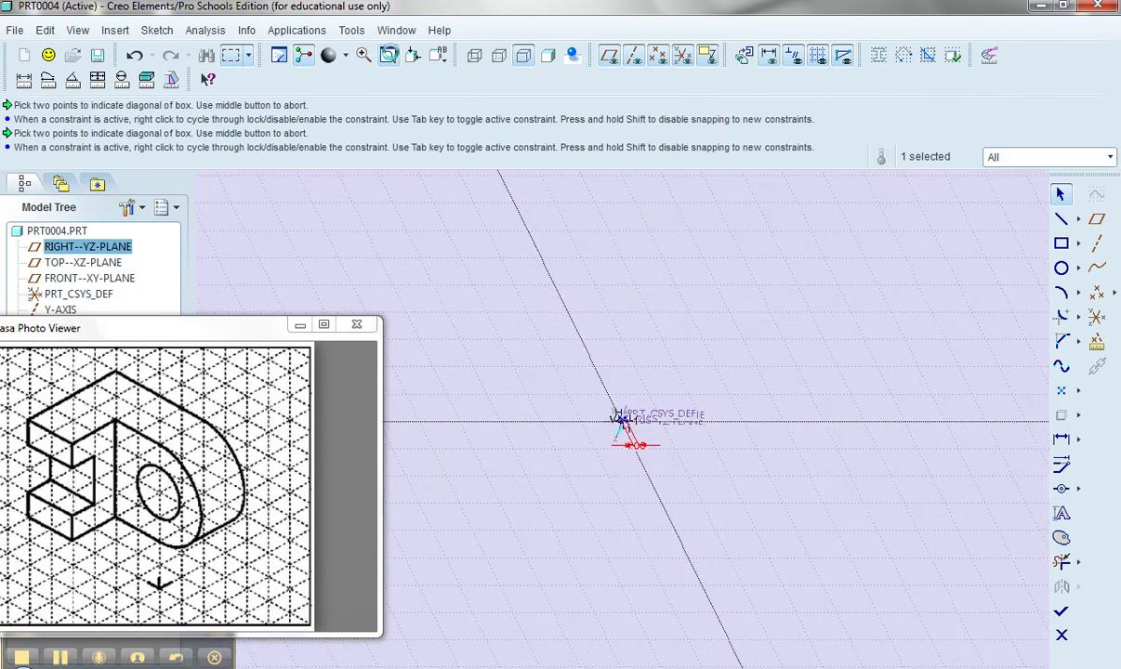
pyautogui.click(1060, 611)
# Step: Extrude the rectangle sketch 2.00 deep into a box
pyautogui.click(1110, 172)
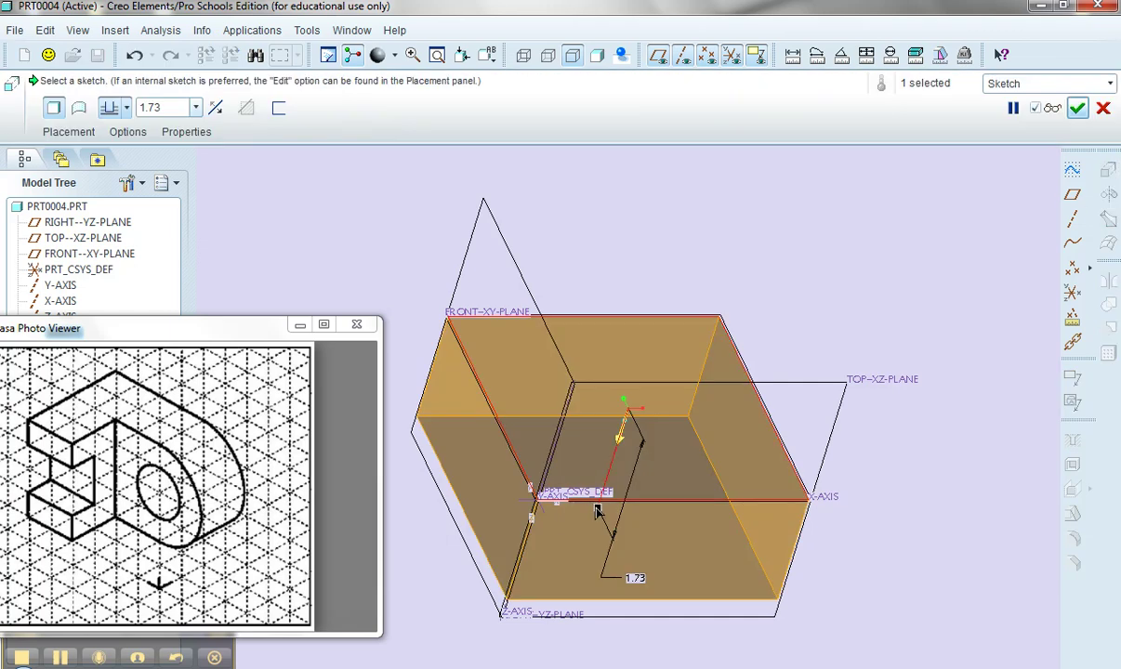
pyautogui.moveTo(597, 511); pyautogui.dragTo(592, 524)
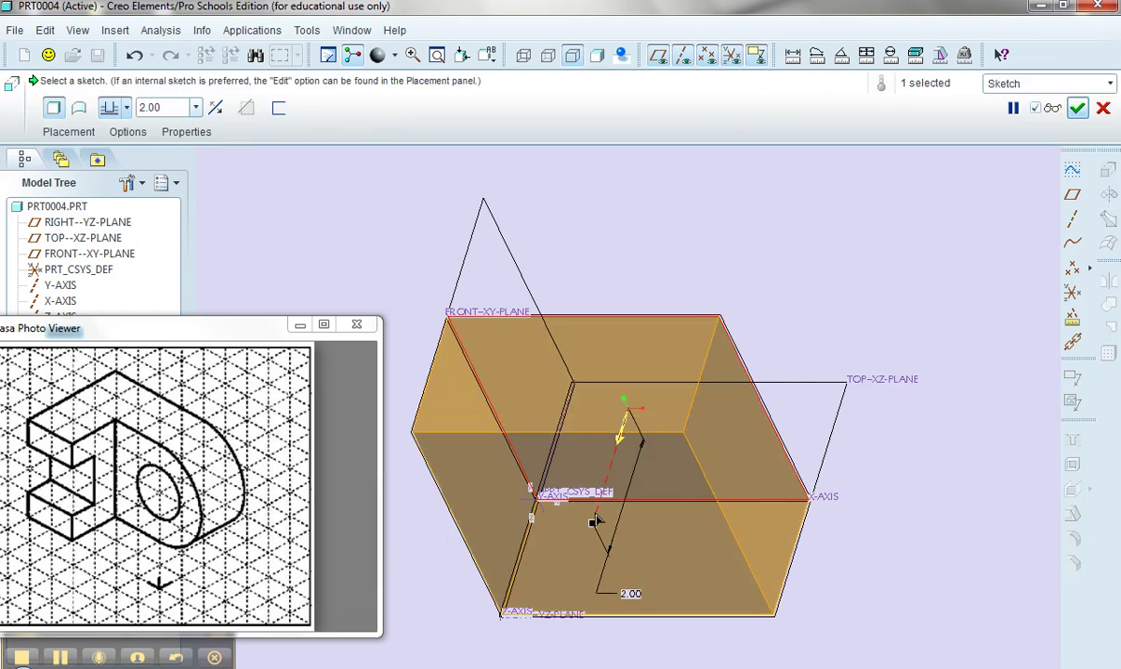
pyautogui.click(1078, 108)
pyautogui.scroll(-2, 933, 222)
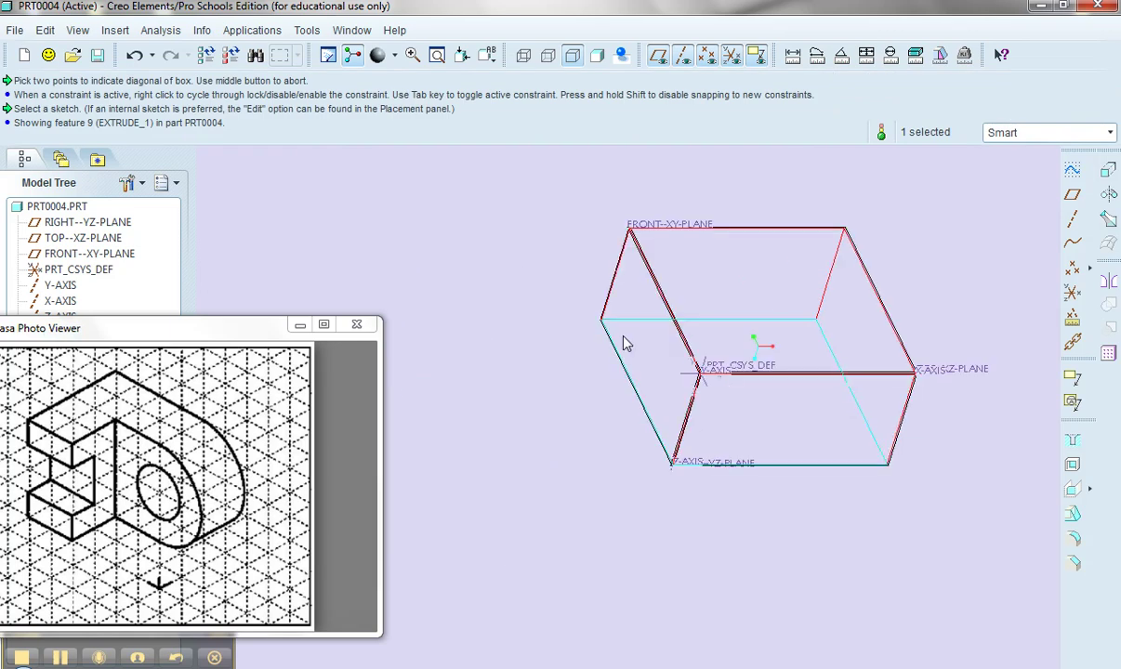
# Step: Show the box in the ISOMETRIC saved orientation
pyautogui.click(487, 56)
pyautogui.click(507, 160)
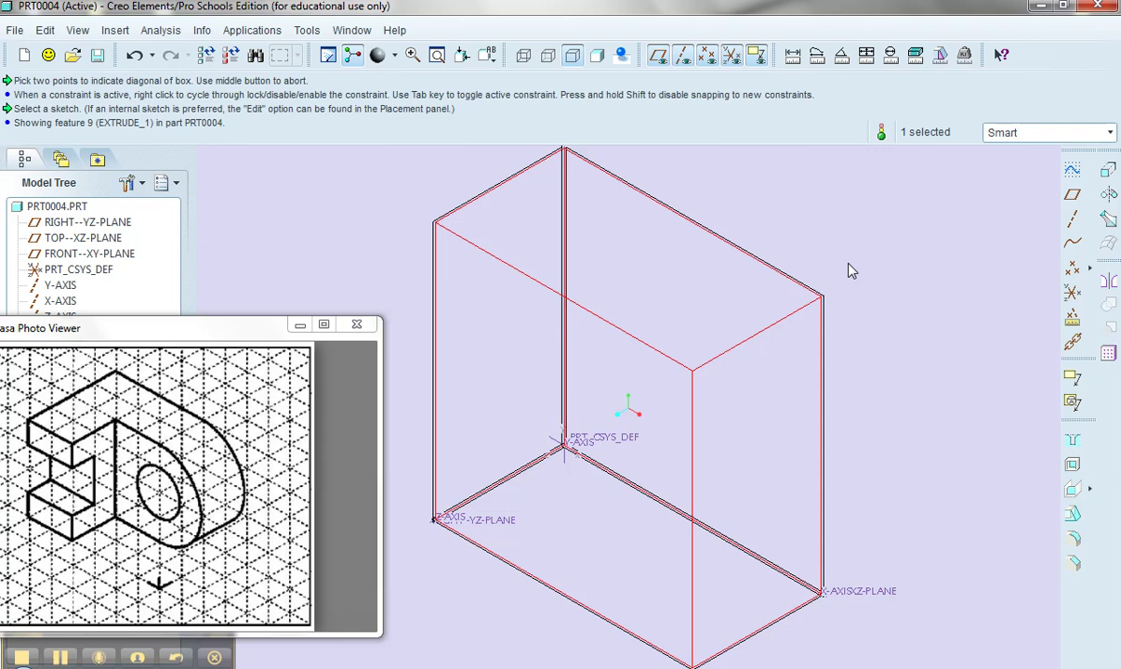
pyautogui.scroll(-2, 850, 268)
# Step: Hide datum planes, axes, points, coordinate systems and spin center; display hidden lines
pyautogui.click(658, 56)
pyautogui.click(682, 55)
pyautogui.click(706, 56)
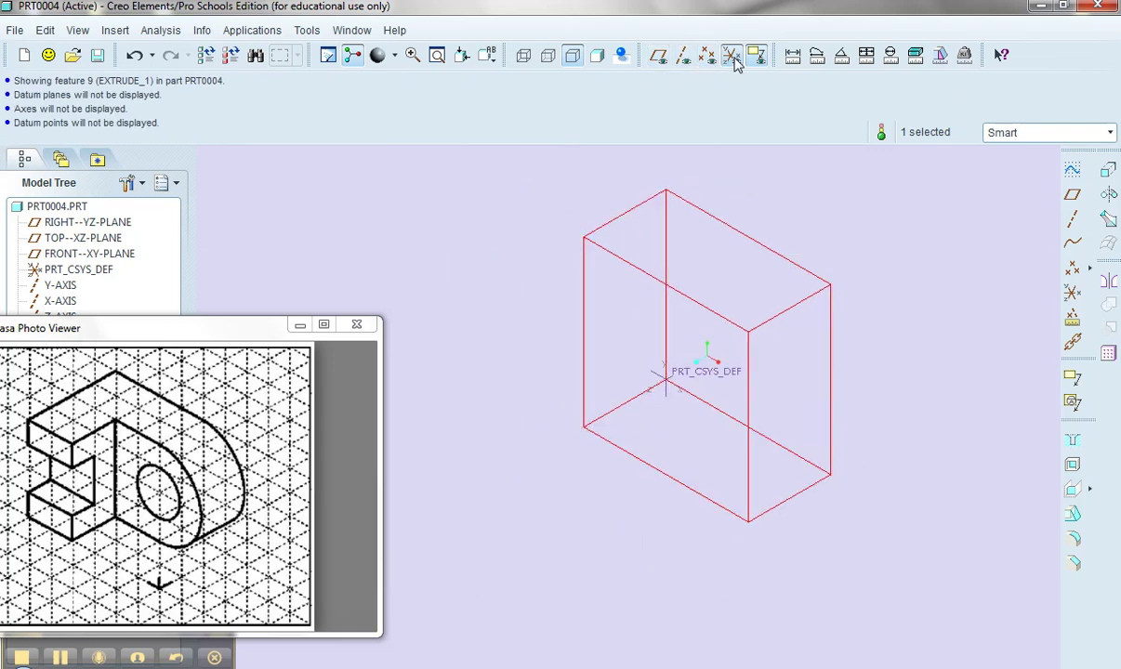
pyautogui.click(731, 55)
pyautogui.click(932, 223)
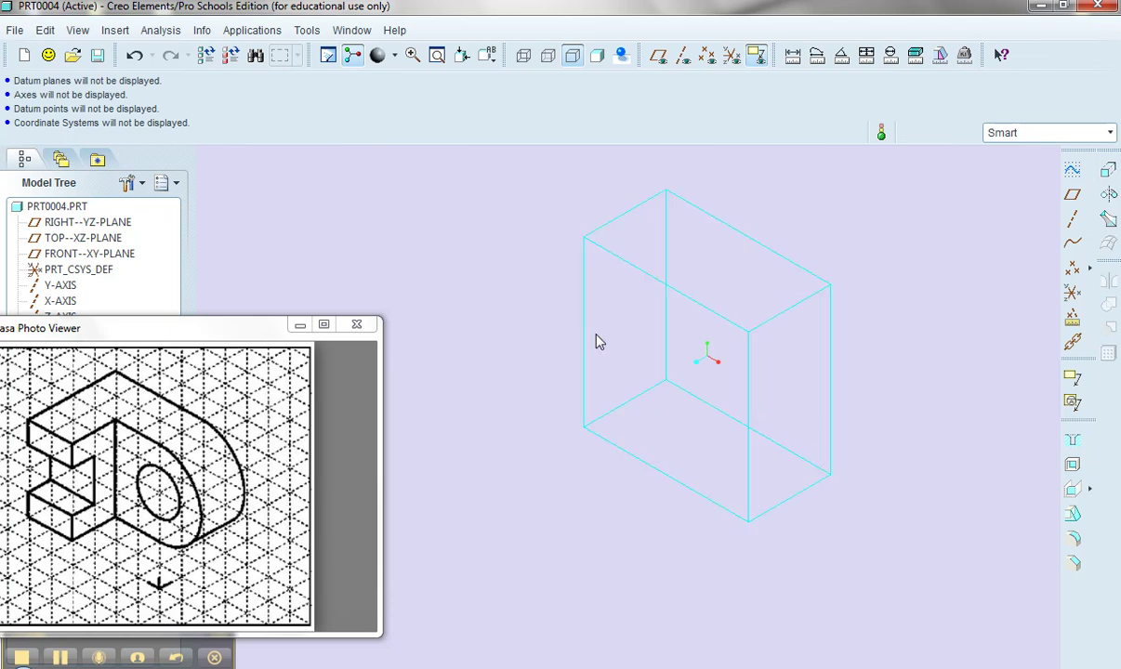
pyautogui.click(353, 56)
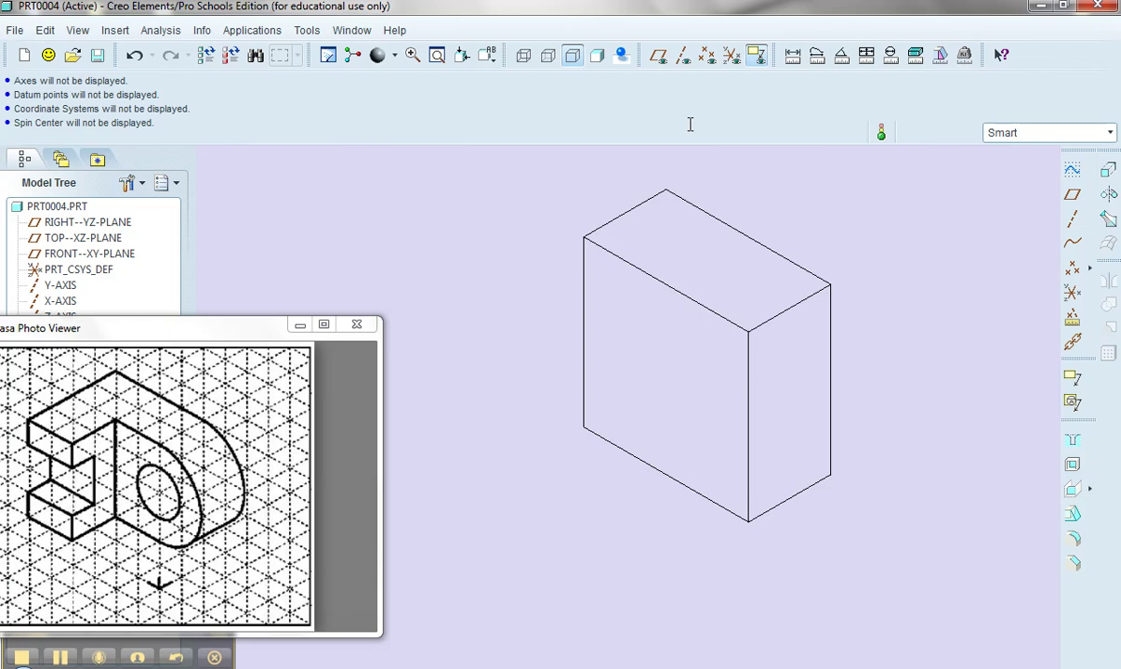
pyautogui.click(547, 57)
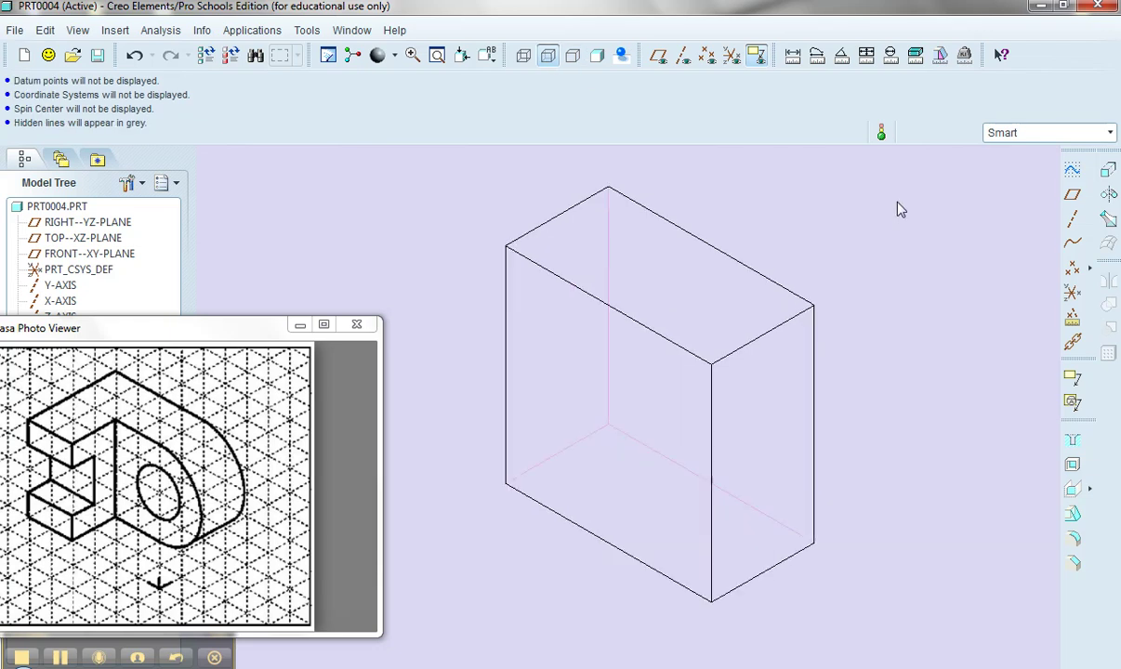
# Step: Start a sketch on the box's front face and draw a circle on it
pyautogui.click(1072, 169)
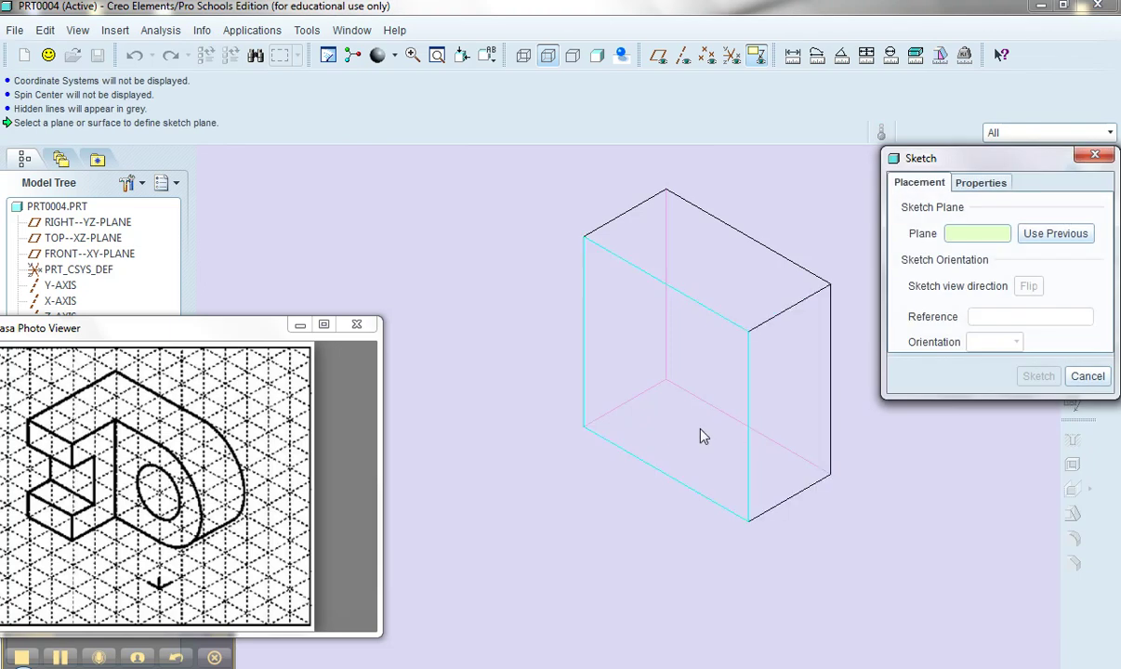
pyautogui.click(659, 403)
pyautogui.click(1036, 377)
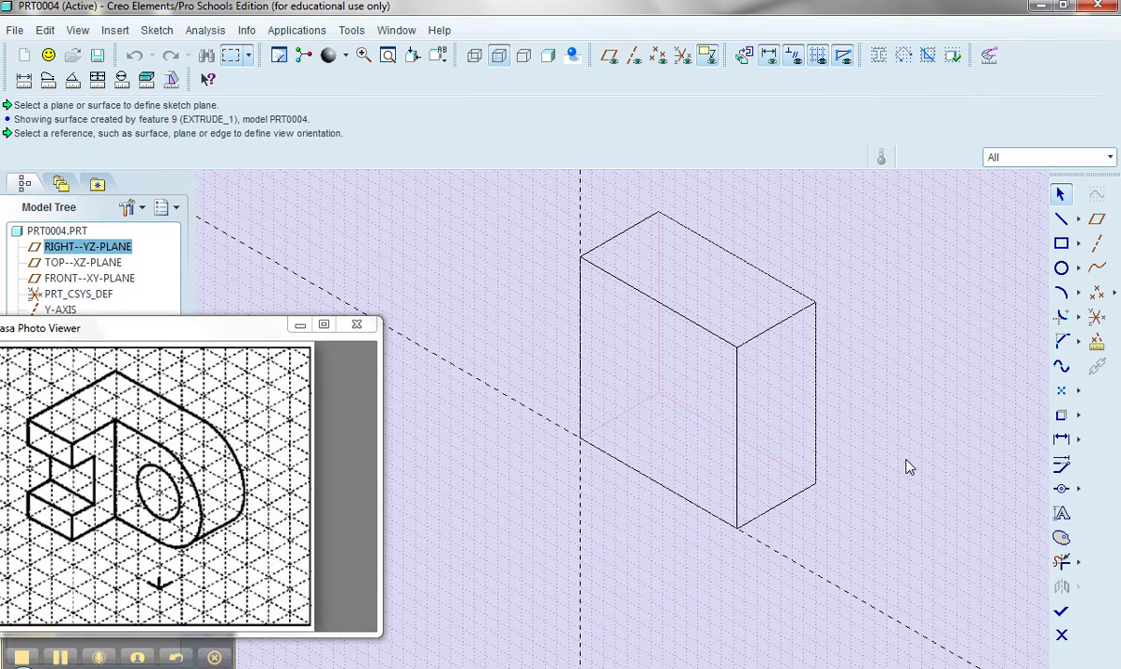
pyautogui.click(1060, 267)
pyautogui.click(692, 410)
pyautogui.click(748, 418)
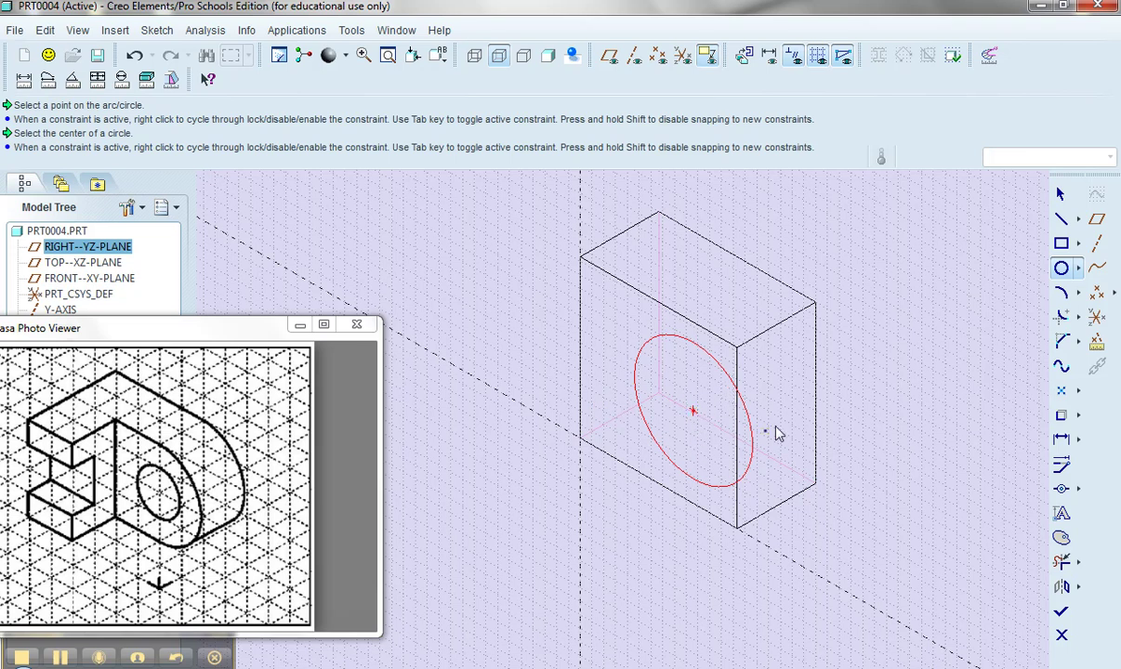
# Step: Align the circle's centre to the box's right vertical edge
pyautogui.click(1062, 491)
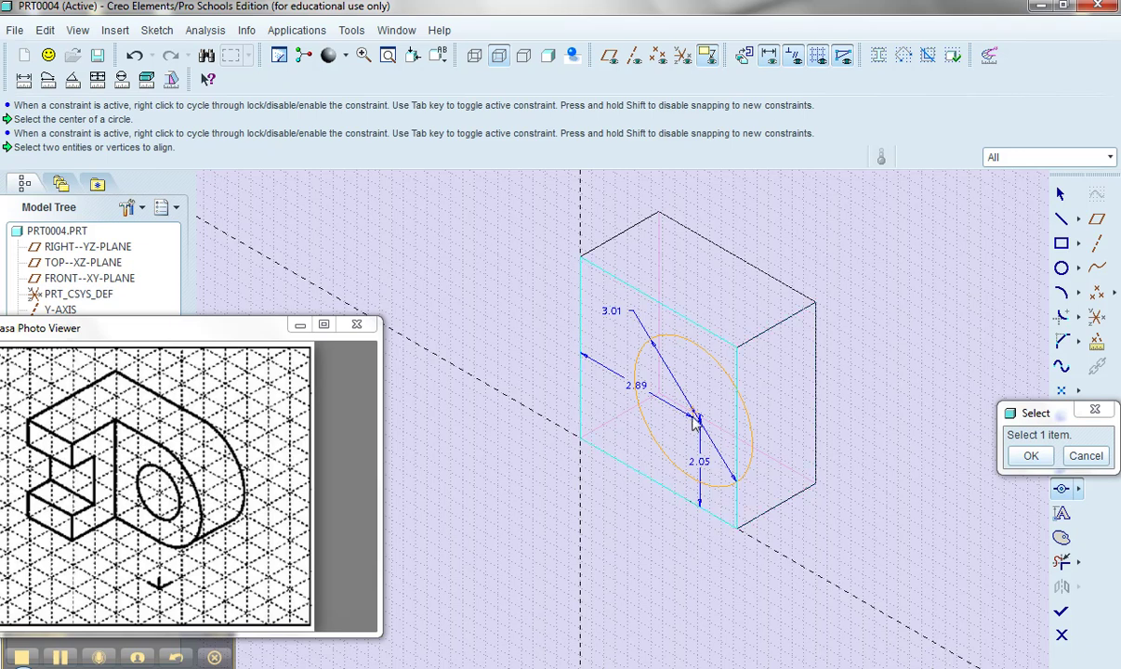
pyautogui.click(695, 415)
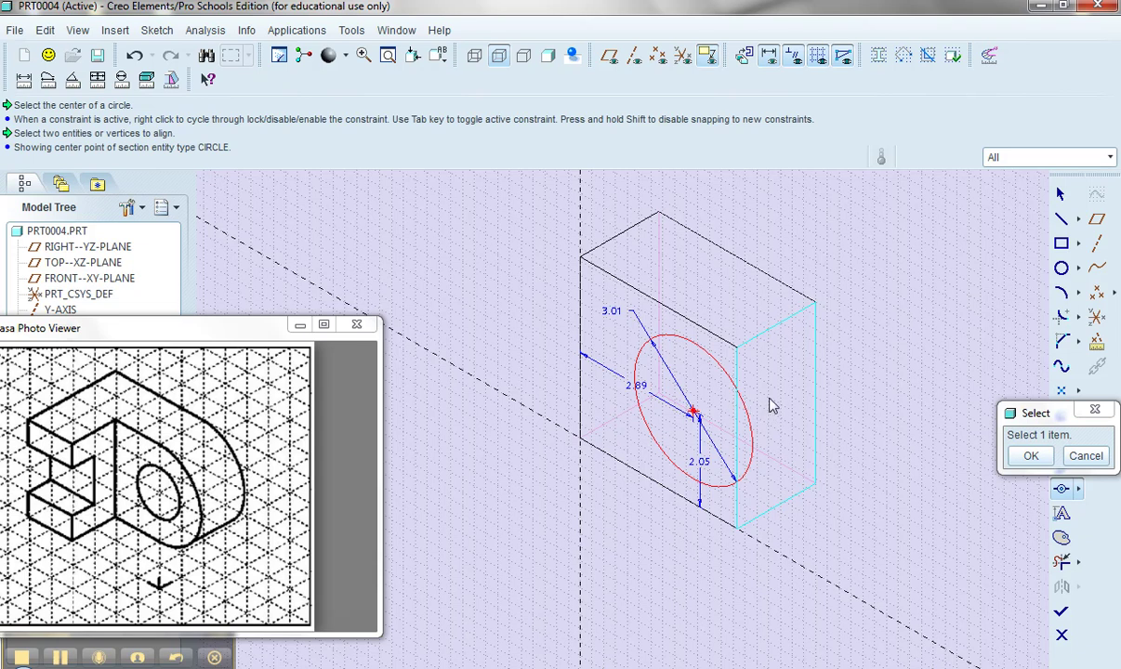
pyautogui.click(768, 406)
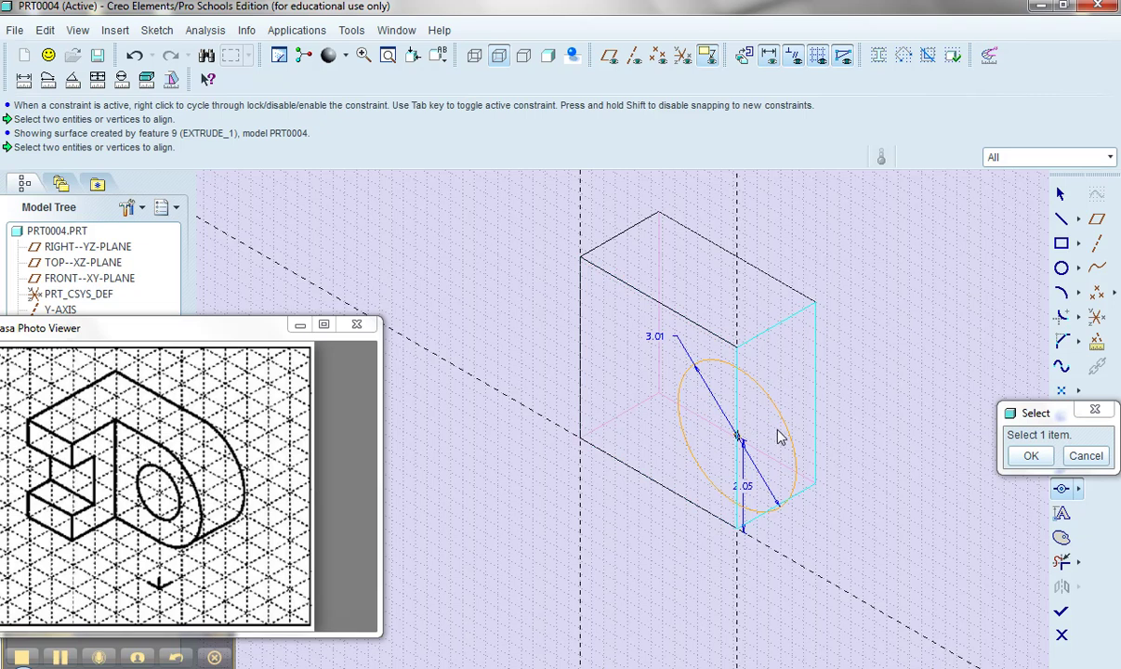
pyautogui.click(1031, 455)
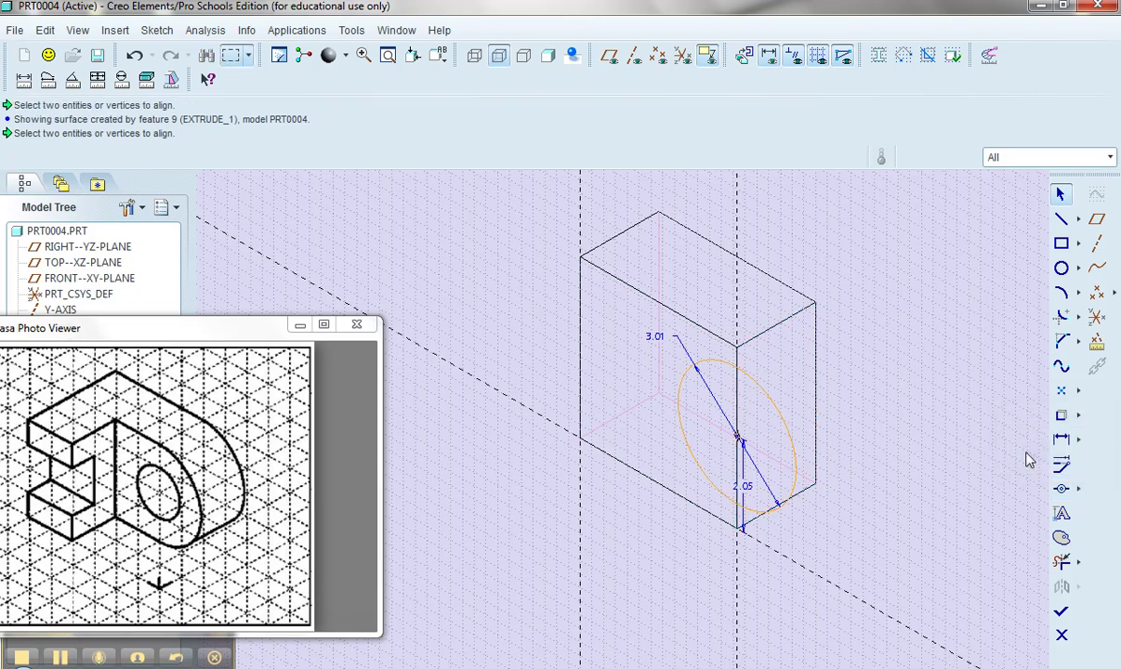
# Step: Make the circle tangent to the box's top edge
pyautogui.click(1079, 490)
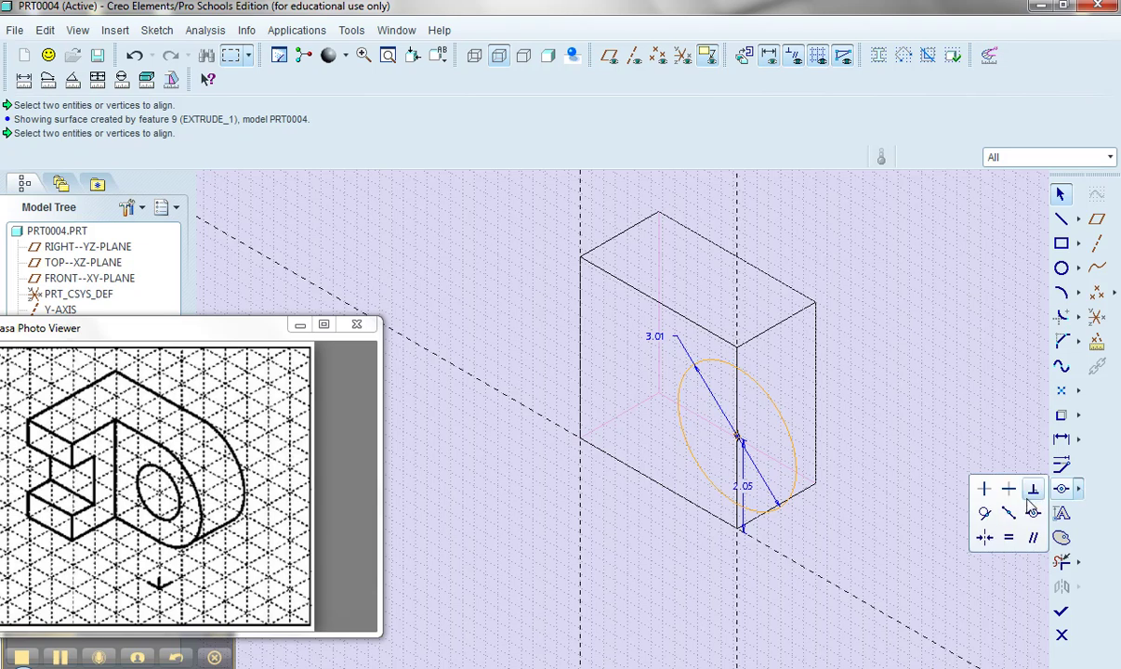
pyautogui.click(925, 484)
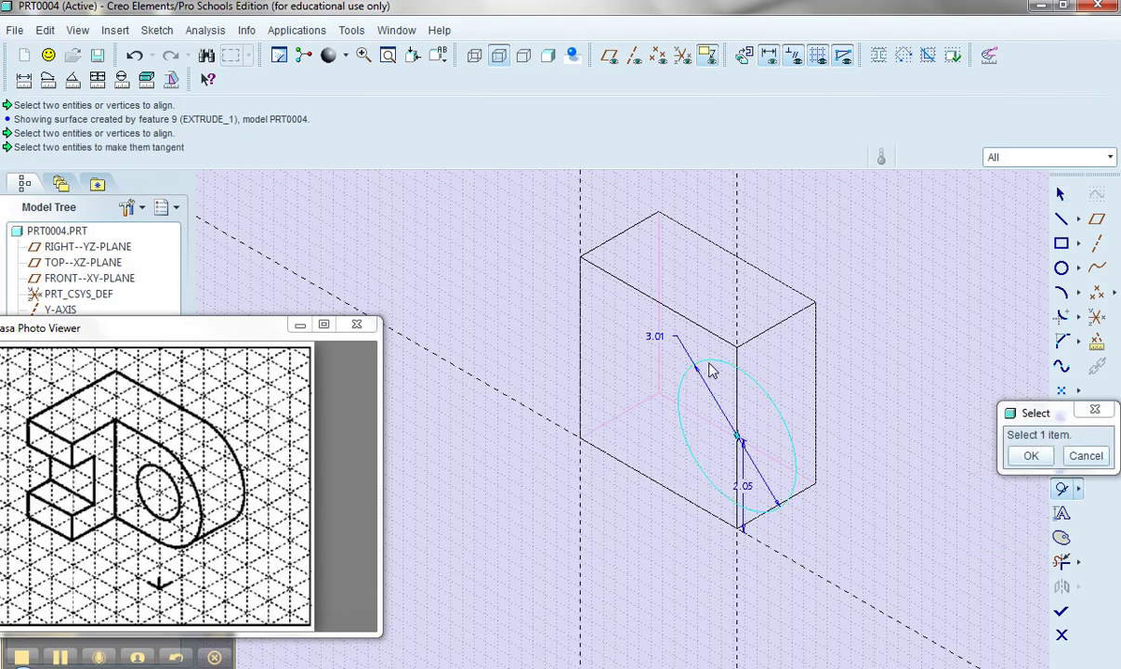
pyautogui.click(708, 367)
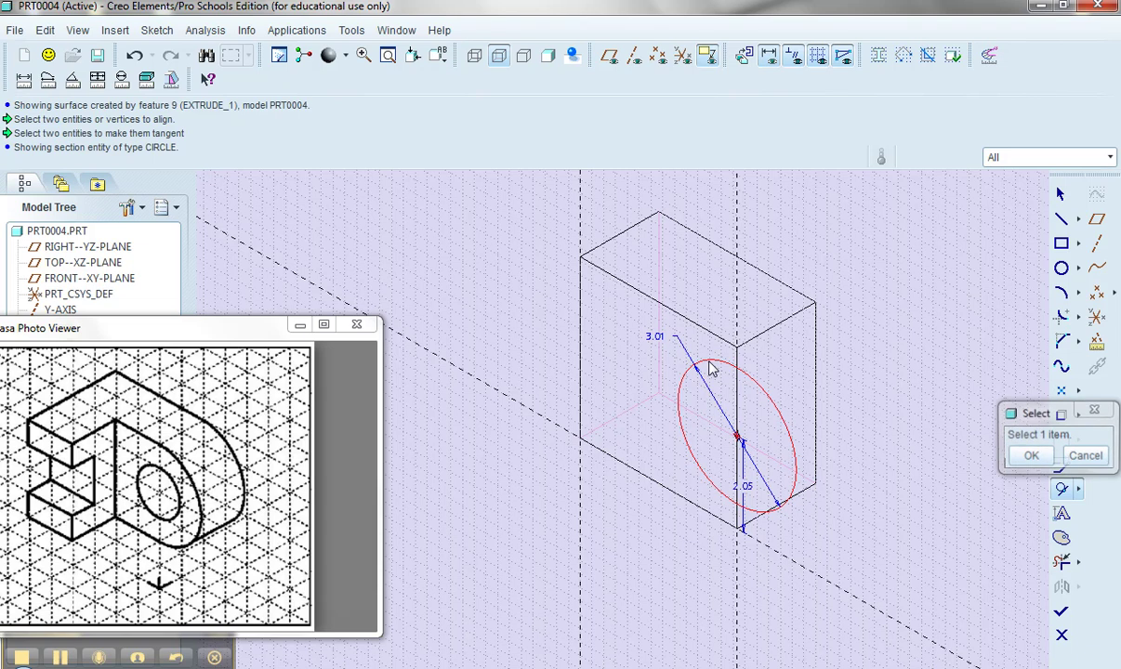
pyautogui.click(715, 314)
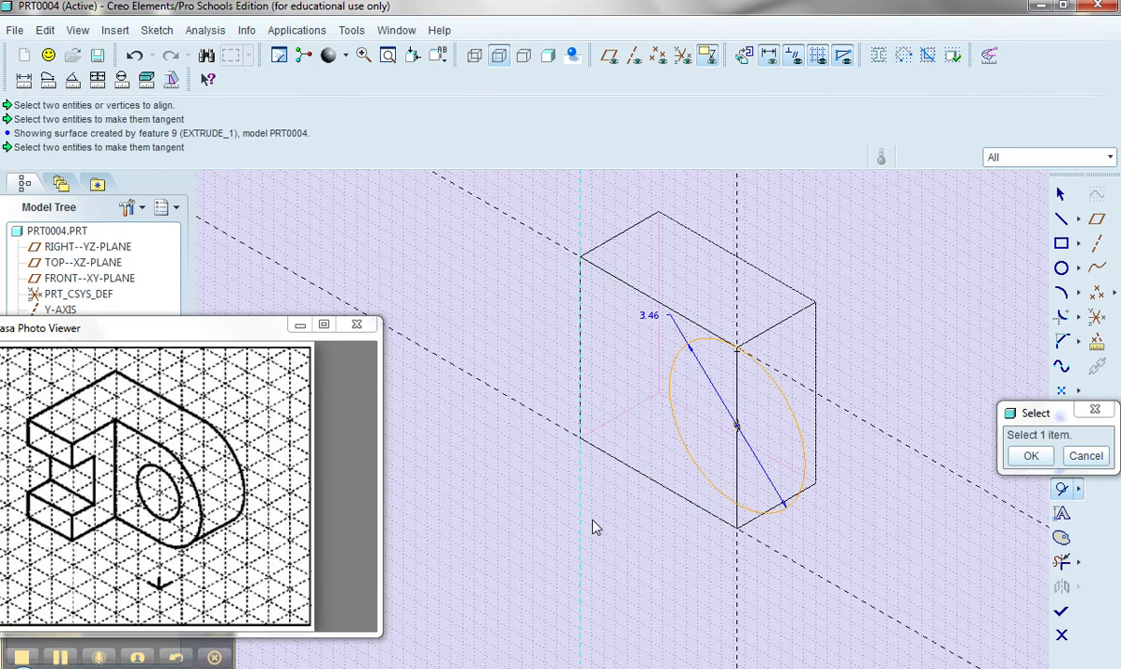
# Step: Make the circle tangent to the bottom edge and finish the sketch
pyautogui.moveTo(638, 577); pyautogui.dragTo(653, 495, button='middle')
pyautogui.moveTo(1028, 413); pyautogui.dragTo(934, 288)
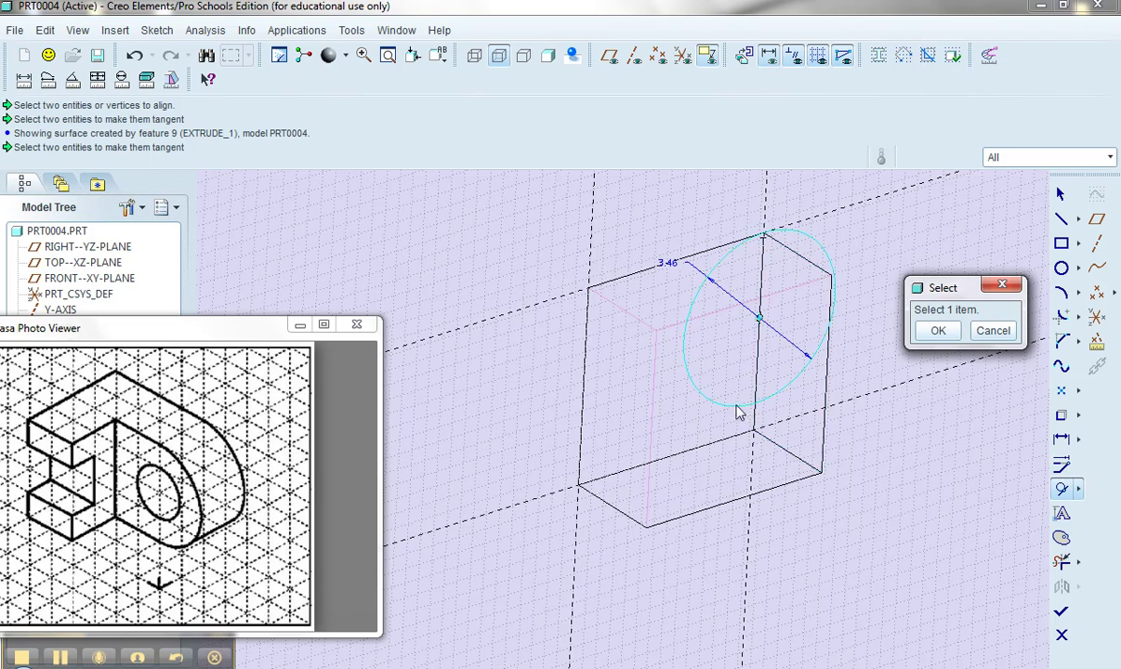
pyautogui.click(741, 413)
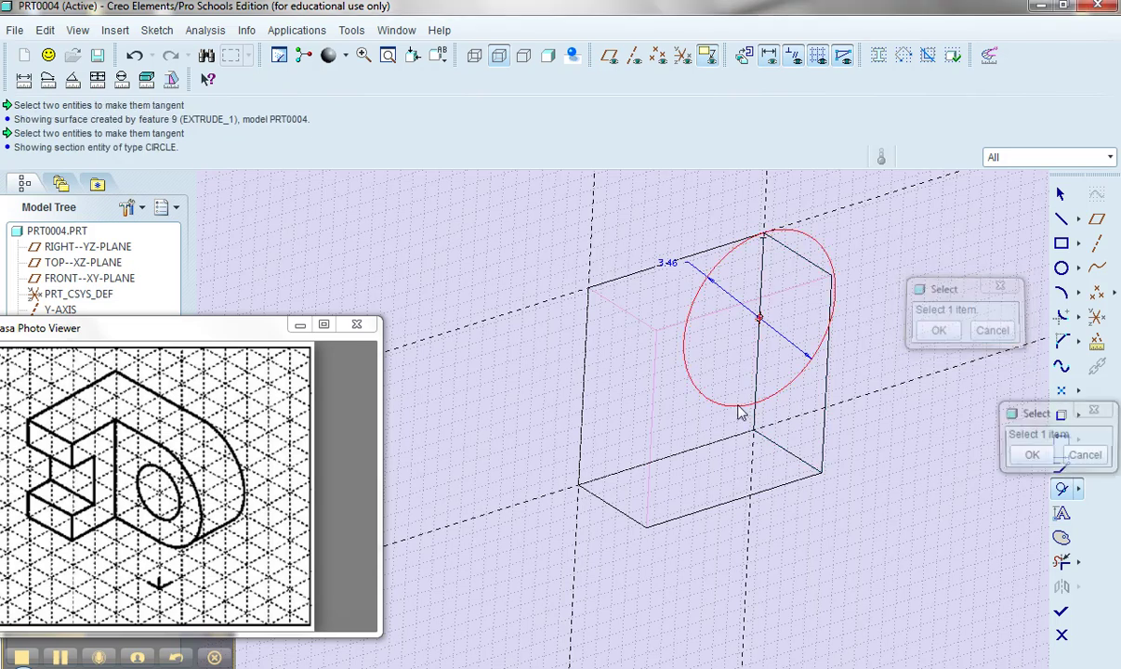
pyautogui.click(744, 467)
pyautogui.click(1027, 455)
pyautogui.moveTo(883, 444)
pyautogui.mouseDown(button='middle')
pyautogui.moveTo(957, 535)
pyautogui.moveTo(921, 525)
pyautogui.moveTo(904, 480)
pyautogui.moveTo(895, 511)
pyautogui.moveTo(933, 533)
pyautogui.moveTo(929, 544)
pyautogui.mouseUp(button='middle')
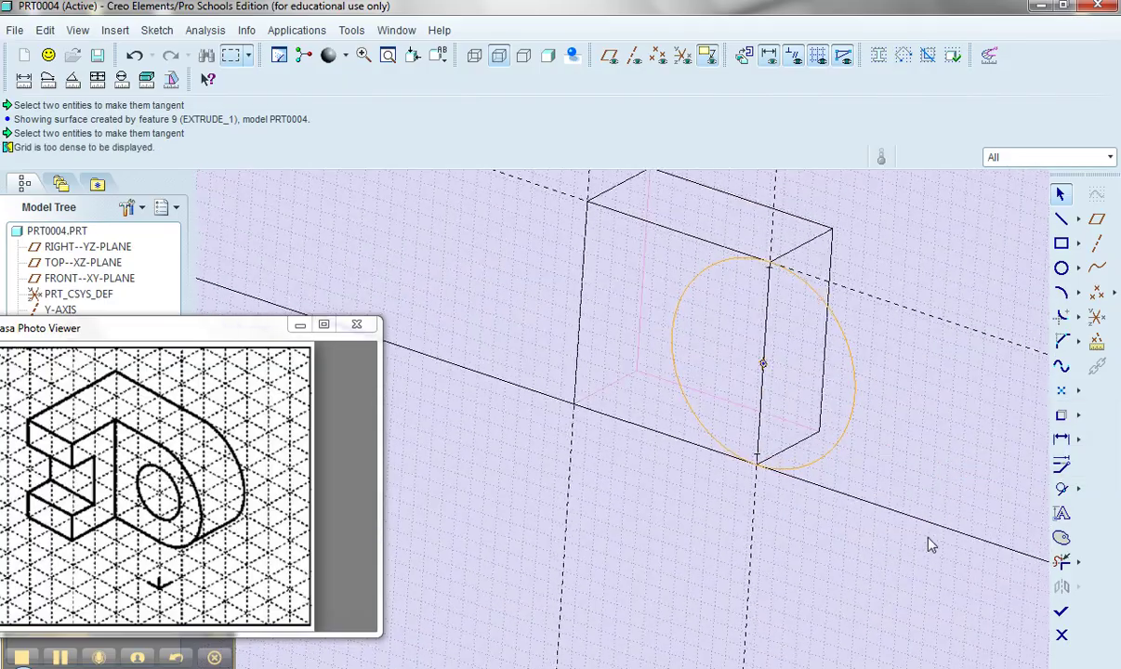
pyautogui.scroll(-2, 729, 549)
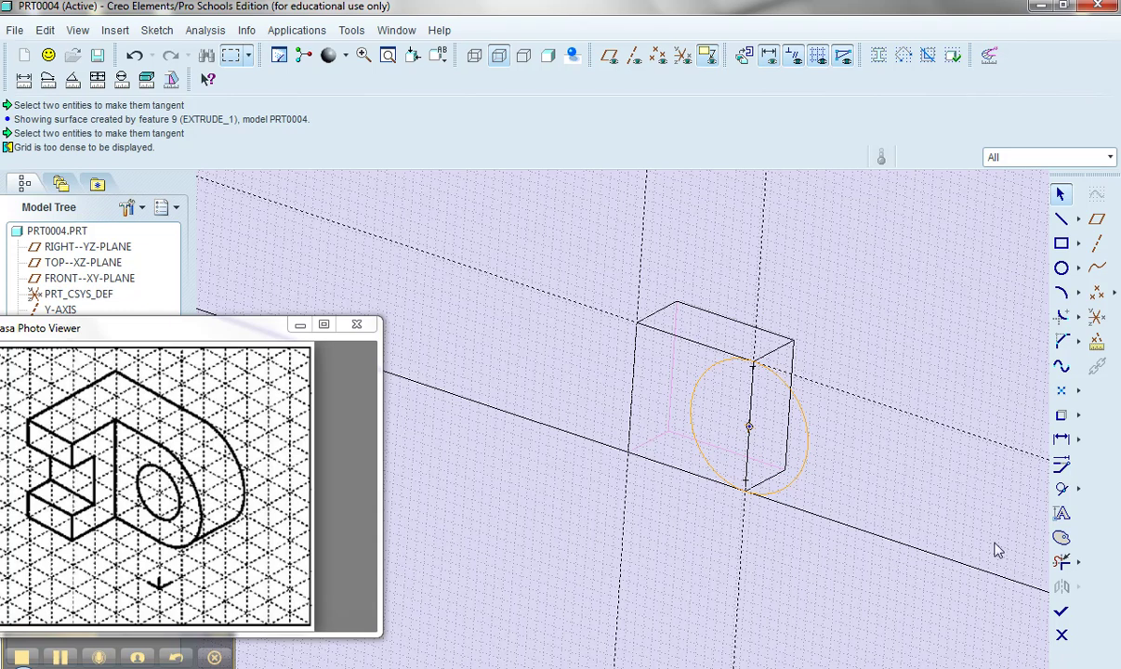
pyautogui.click(1062, 615)
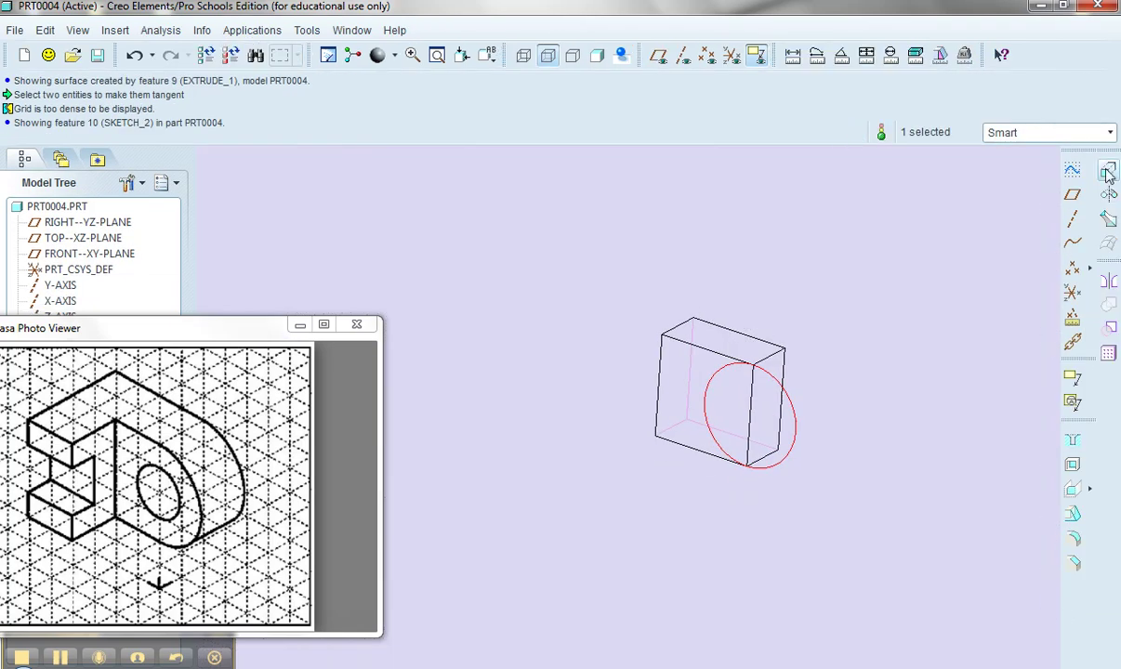
# Step: Extrude the circle in the flipped direction up to the selected box face
pyautogui.click(1108, 172)
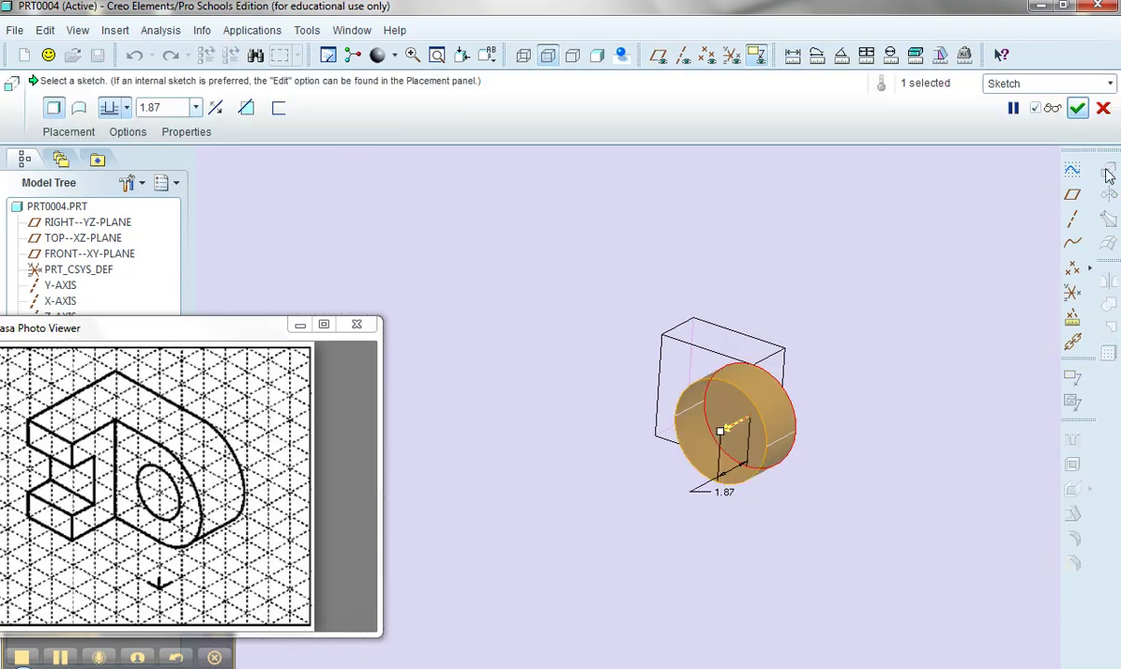
pyautogui.click(215, 107)
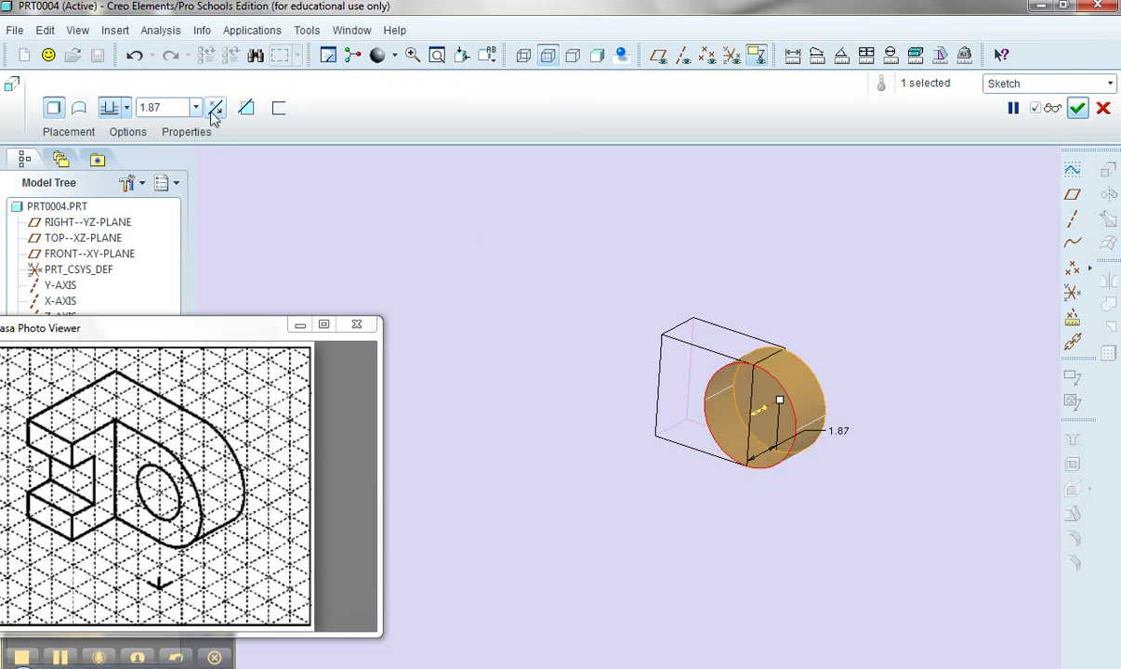
pyautogui.click(127, 110)
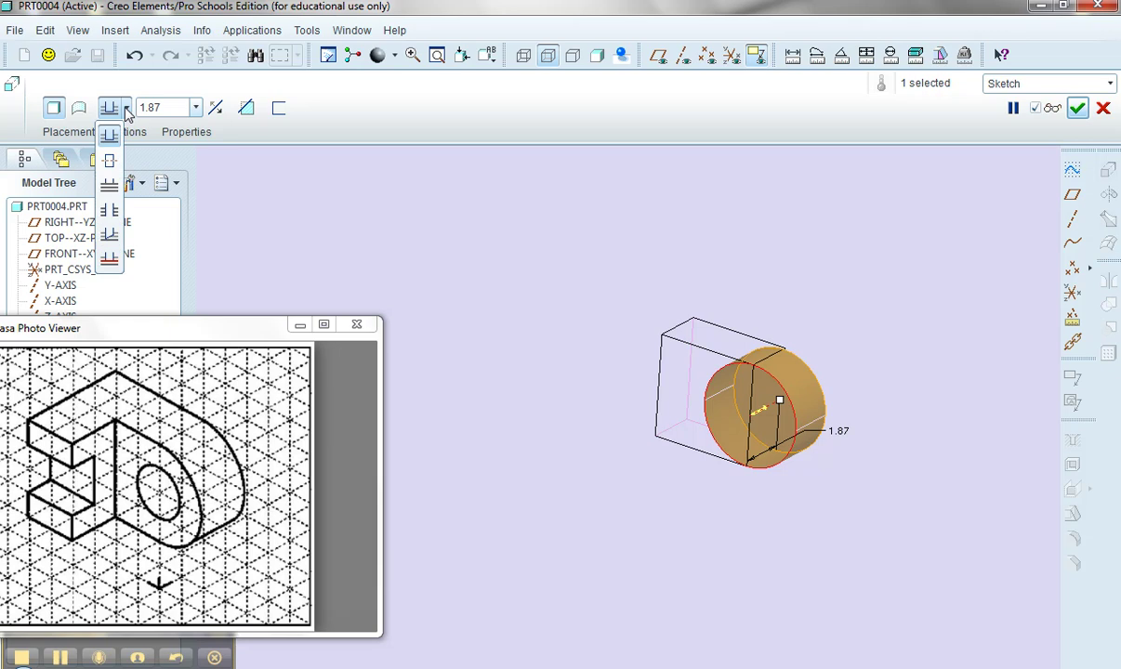
pyautogui.click(110, 261)
pyautogui.moveTo(526, 337); pyautogui.dragTo(452, 329, button='middle')
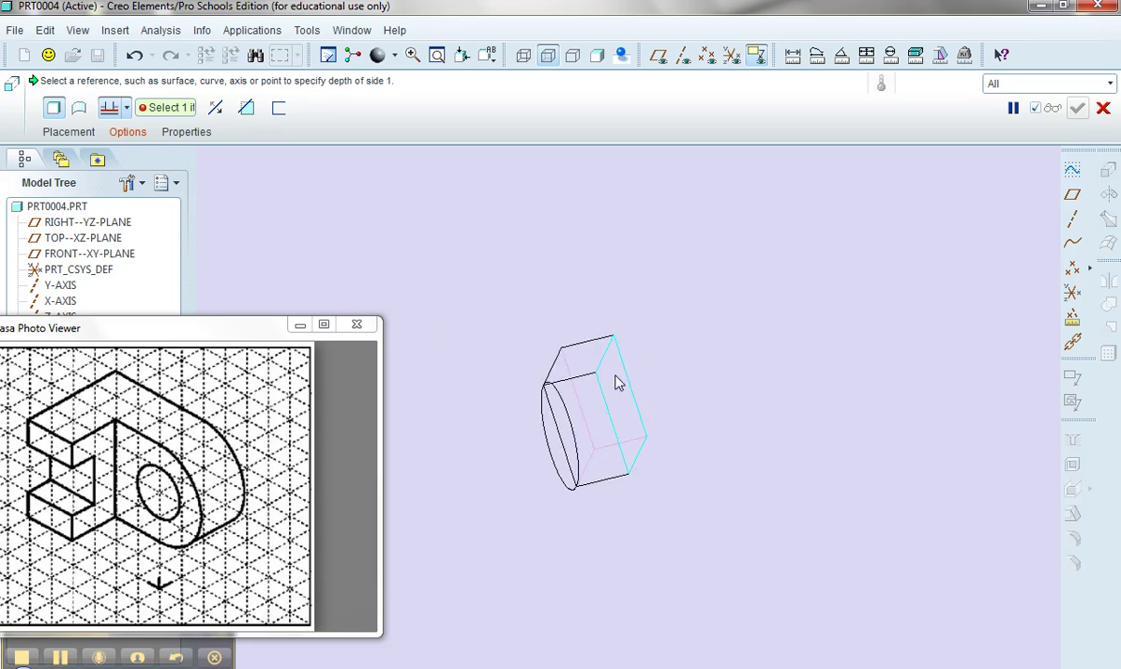
pyautogui.click(616, 379)
pyautogui.click(1075, 109)
# Step: Return the rounded-end block to the ISOMETRIC saved orientation
pyautogui.moveTo(728, 448); pyautogui.dragTo(784, 403, button='middle')
pyautogui.scroll(2, 977, 309)
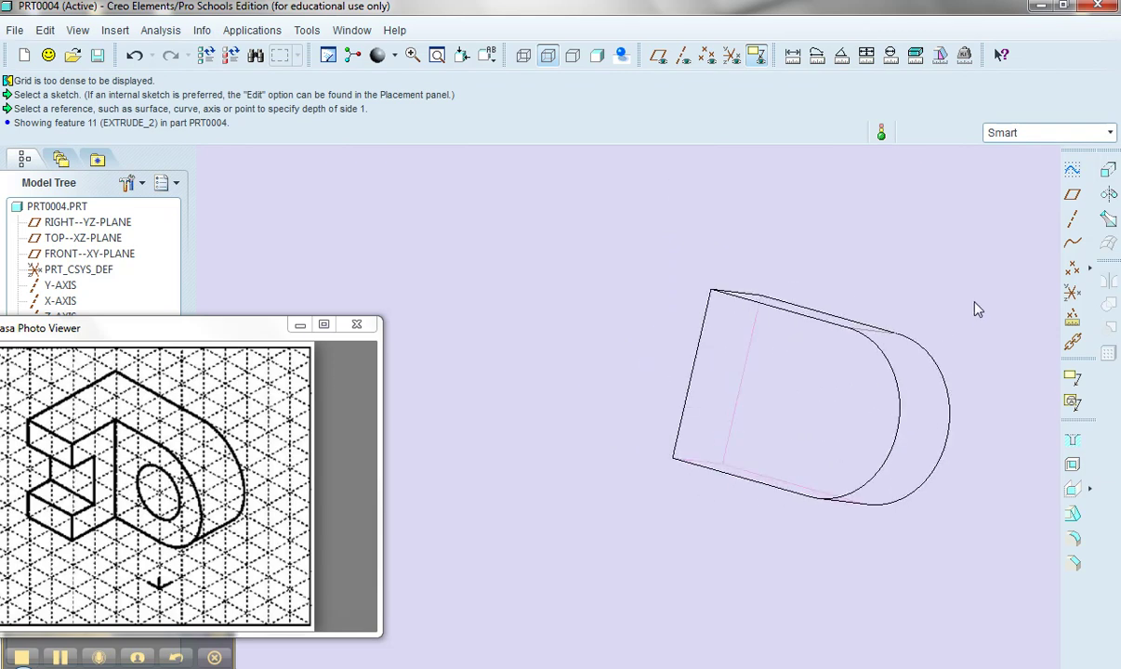
pyautogui.click(487, 55)
pyautogui.click(513, 160)
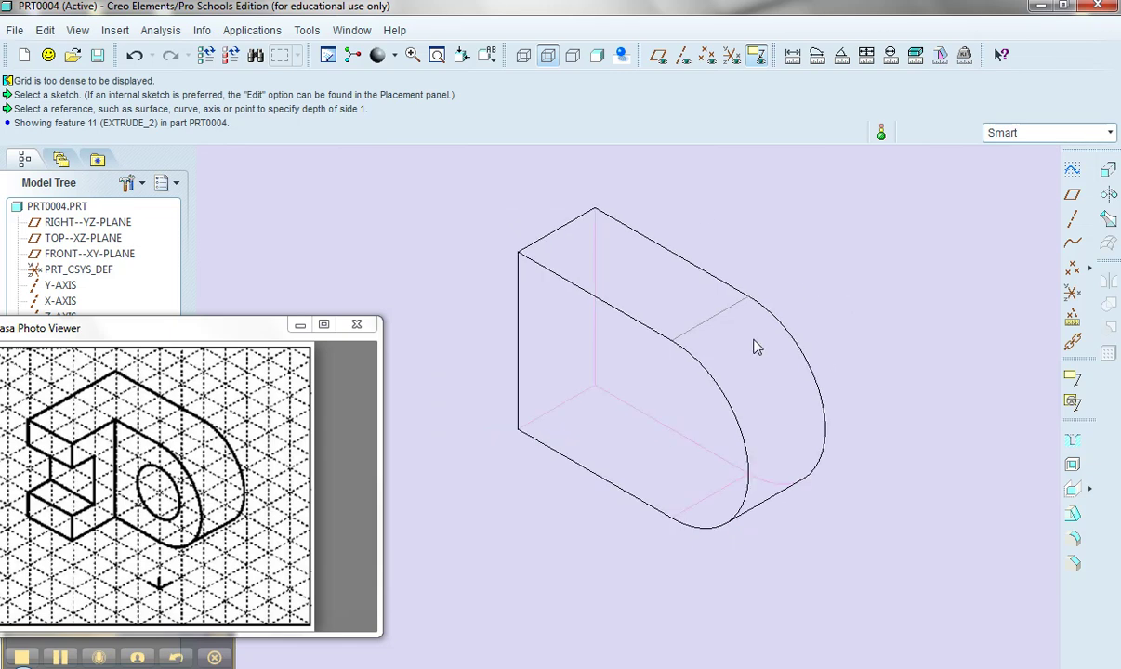
pyautogui.click(1072, 172)
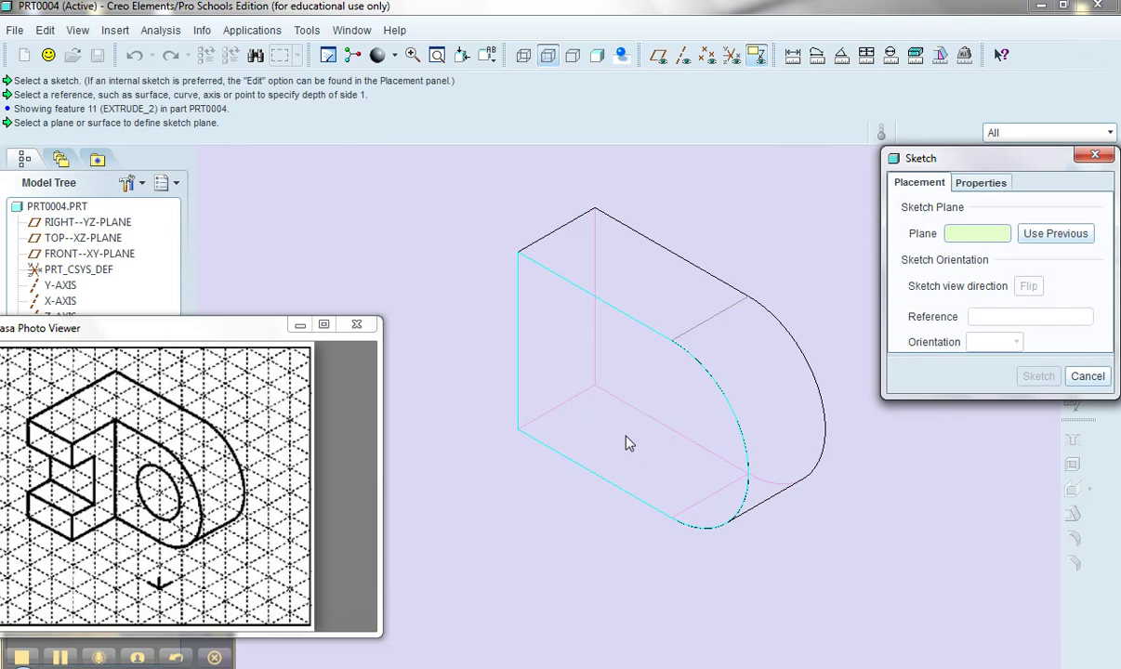
# Step: On the block's D-shaped face, sketch a circle concentric with the rounded-end arc
pyautogui.click(591, 411)
pyautogui.click(1022, 376)
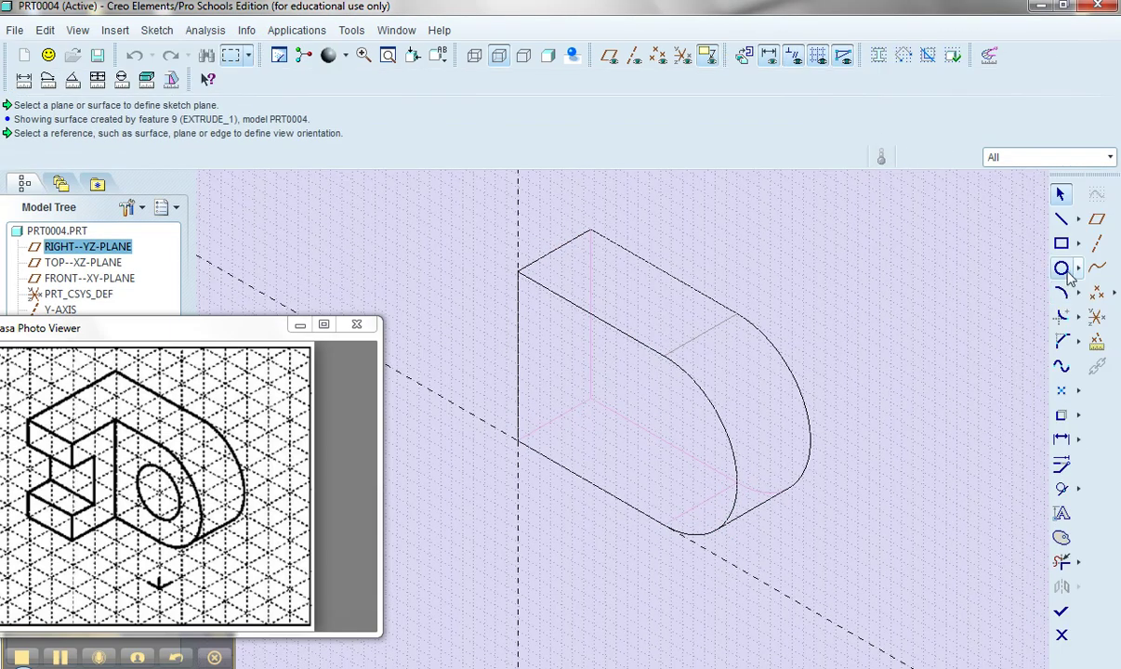
pyautogui.click(1077, 269)
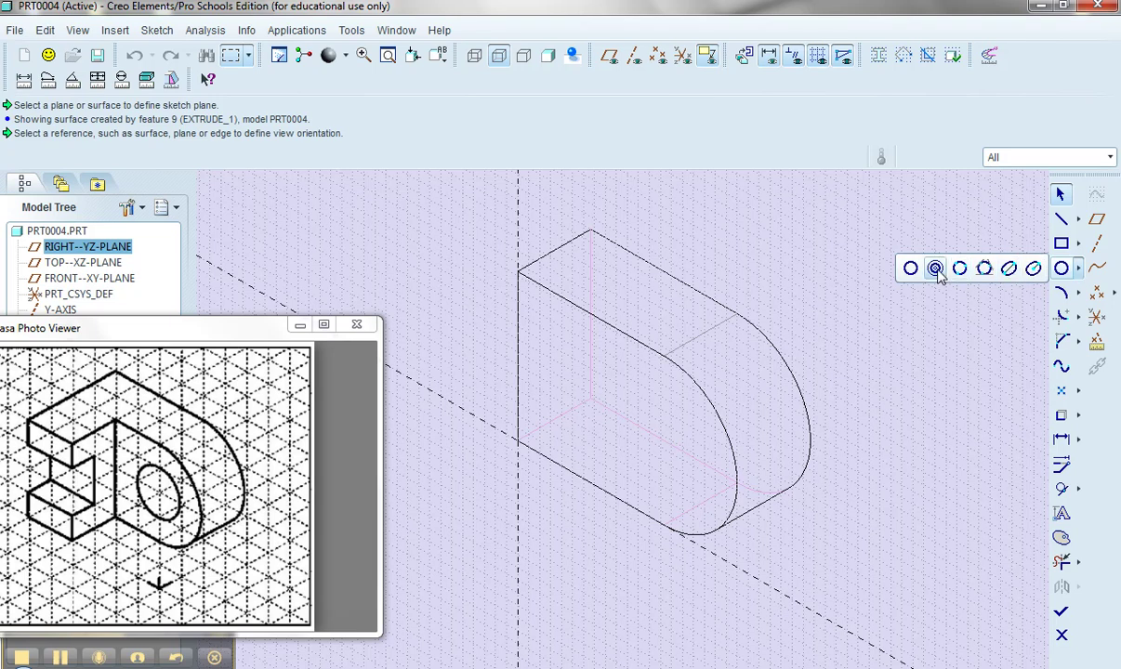
pyautogui.click(935, 268)
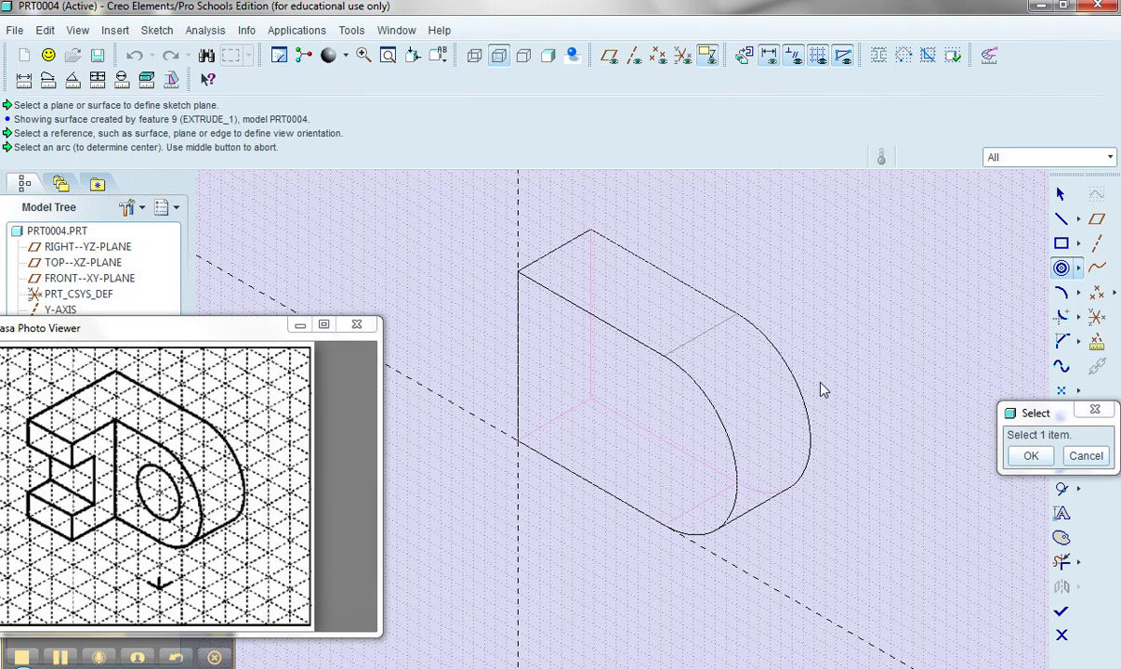
pyautogui.click(720, 426)
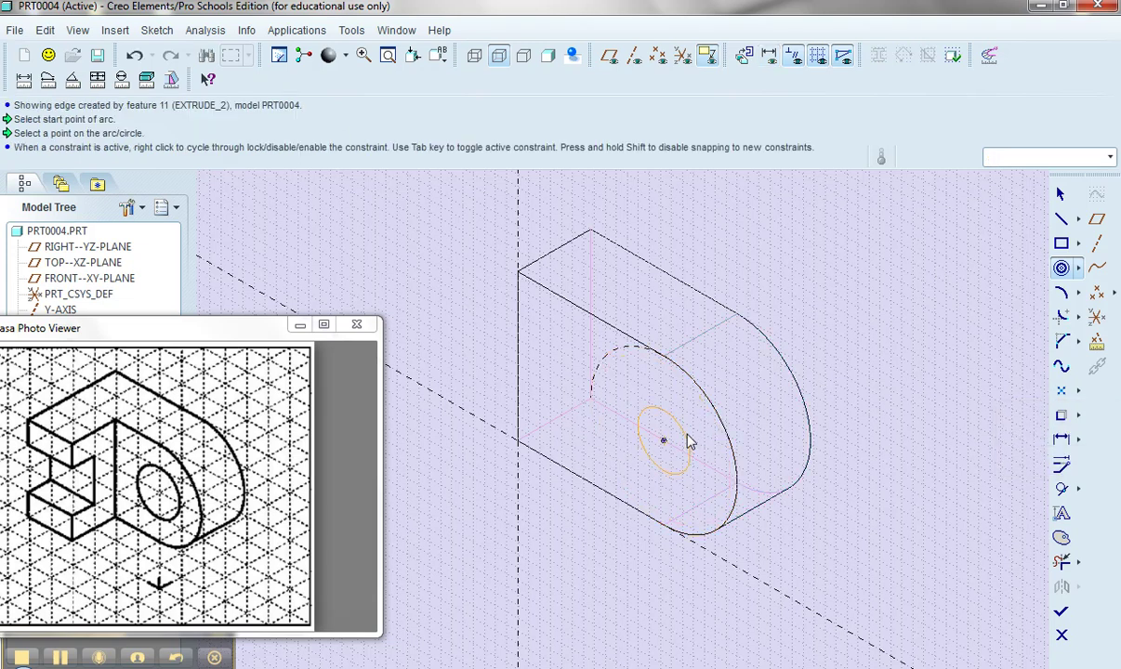
pyautogui.click(689, 442)
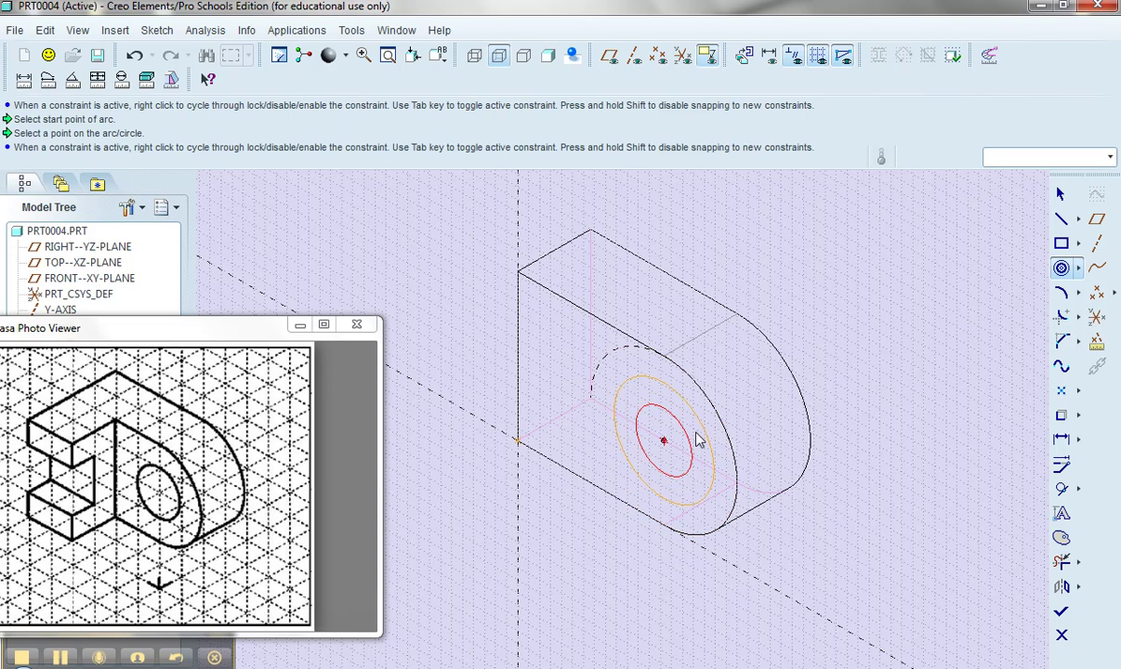
pyautogui.middleClick(656, 415)
# Step: Set the concentric circle's diameter to 2 and finish the sketch
pyautogui.click(1061, 195)
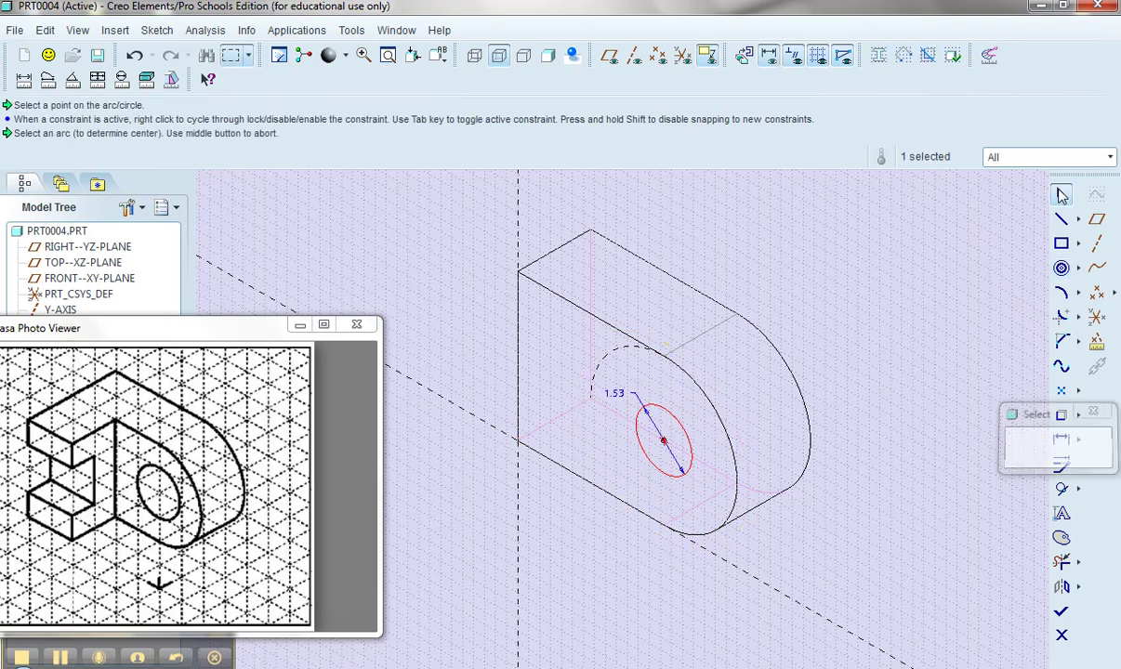
pyautogui.doubleClick(613, 394)
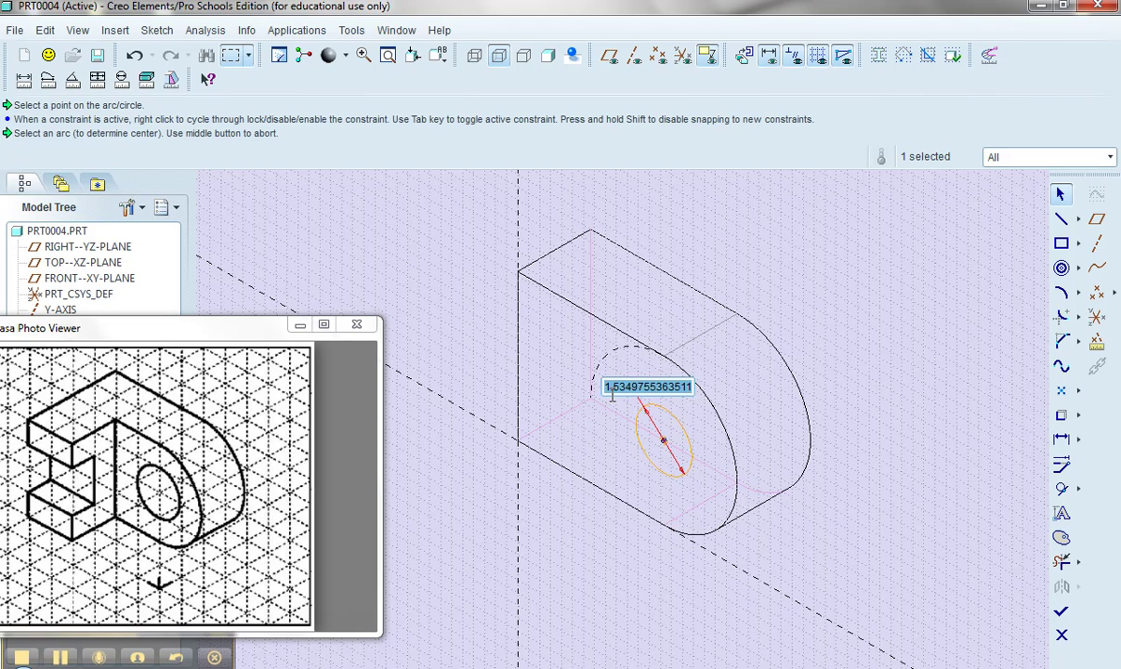
pyautogui.write('2')
pyautogui.press('Return')
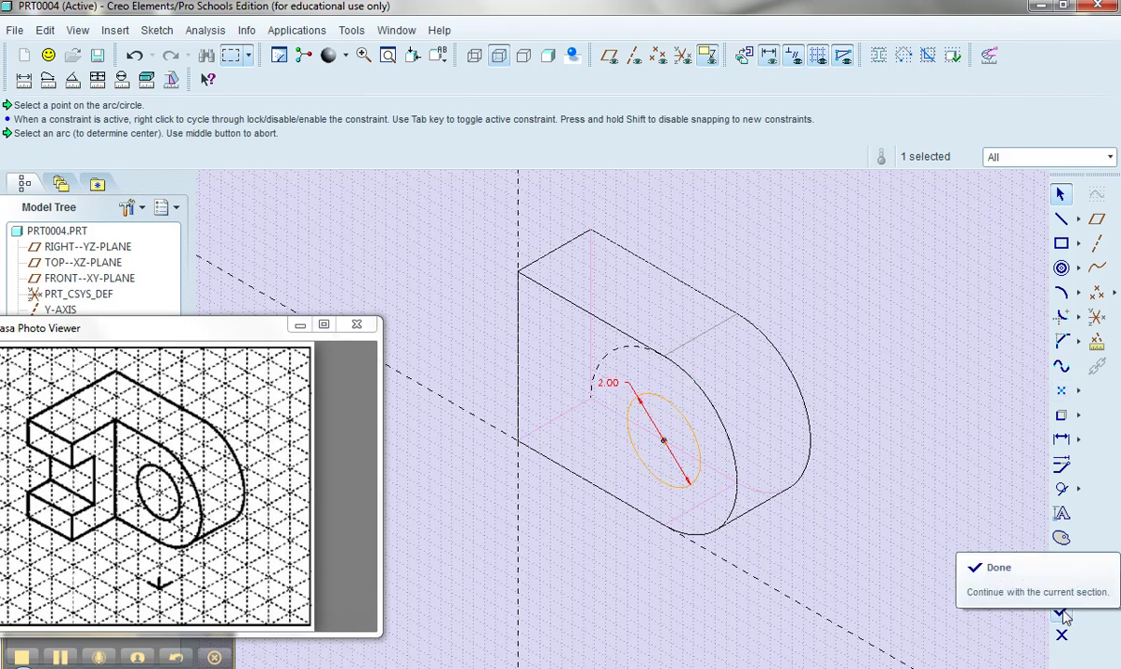
pyautogui.click(1061, 612)
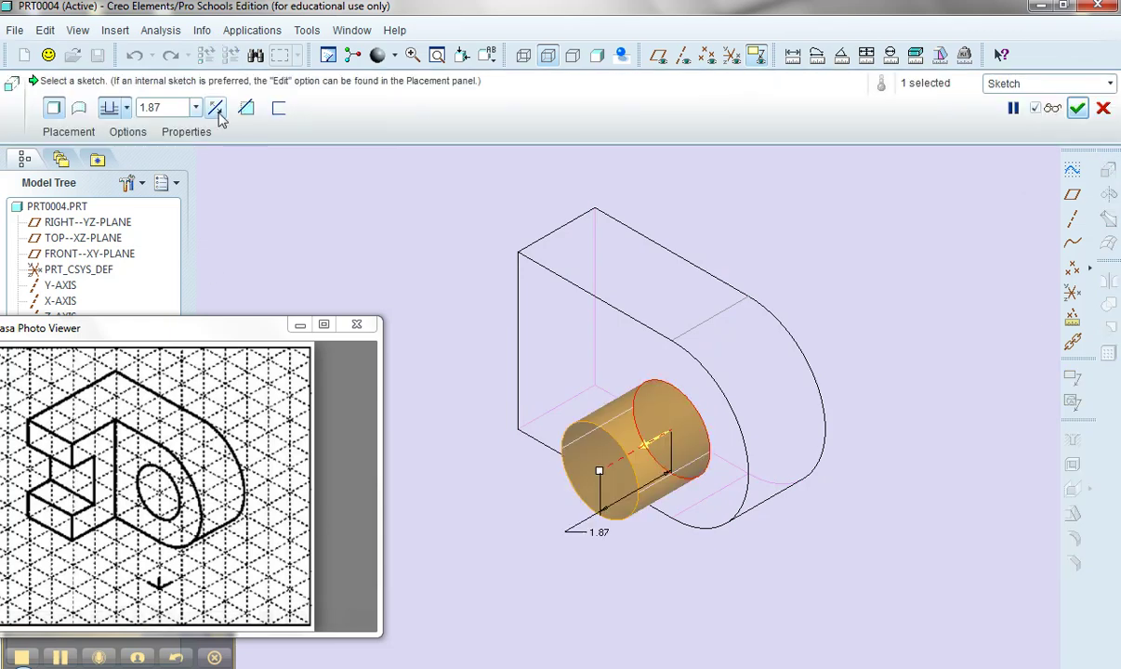
# Step: Set the extrusion to remove material, flipped, up to the block's far surface
pyautogui.click(216, 110)
pyautogui.click(127, 108)
pyautogui.click(111, 260)
pyautogui.moveTo(415, 316); pyautogui.dragTo(430, 381, button='middle')
pyautogui.click(437, 390)
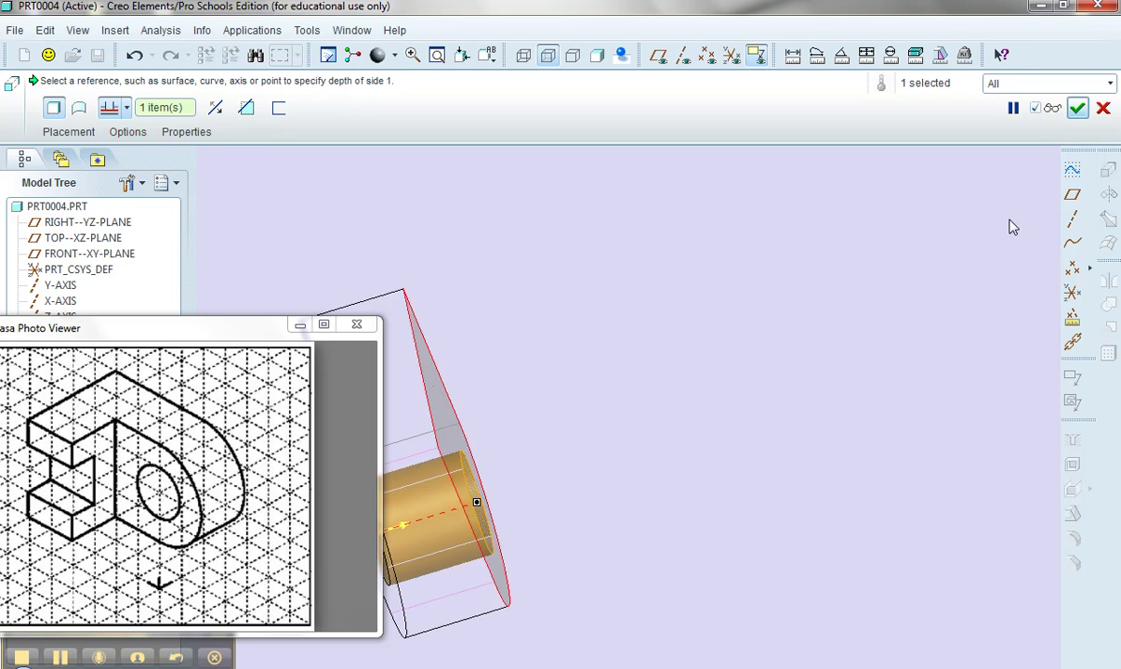
pyautogui.click(246, 108)
# Step: Confirm the through-hole cut and turn the part so the hole's face points up
pyautogui.scroll(-3, 910, 326)
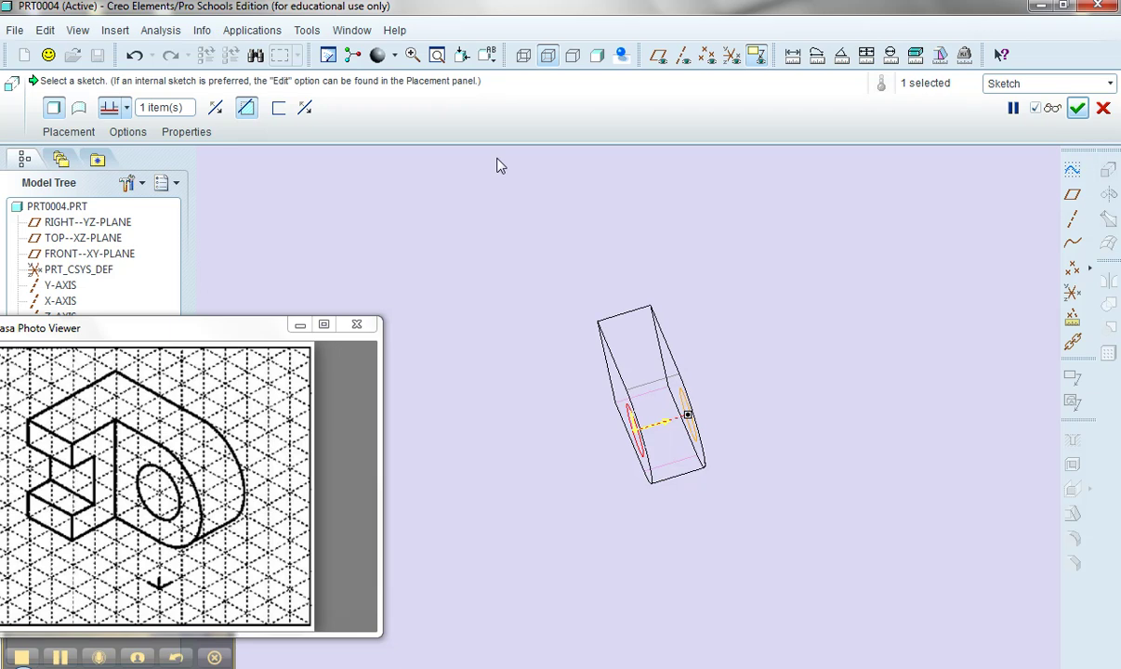
pyautogui.click(353, 55)
pyautogui.moveTo(561, 420); pyautogui.dragTo(650, 409, button='middle')
pyautogui.click(1077, 107)
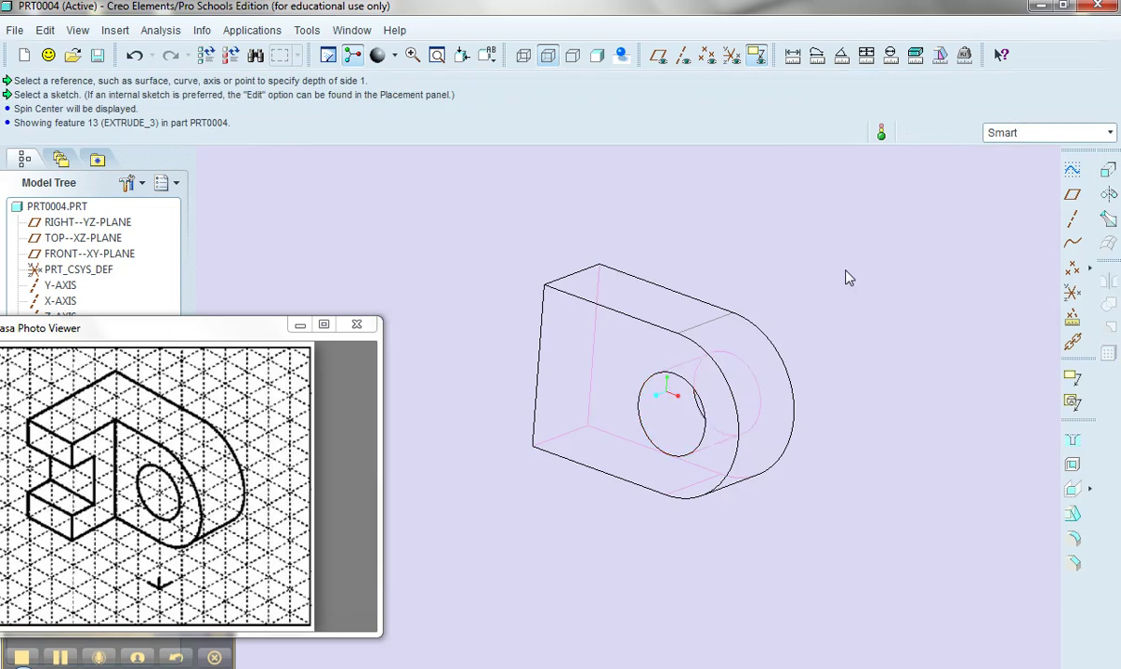
pyautogui.moveTo(669, 230)
pyautogui.mouseDown(button='middle')
pyautogui.moveTo(710, 242)
pyautogui.moveTo(683, 238)
pyautogui.mouseUp(button='middle')
pyautogui.moveTo(170, 332); pyautogui.dragTo(173, 306)
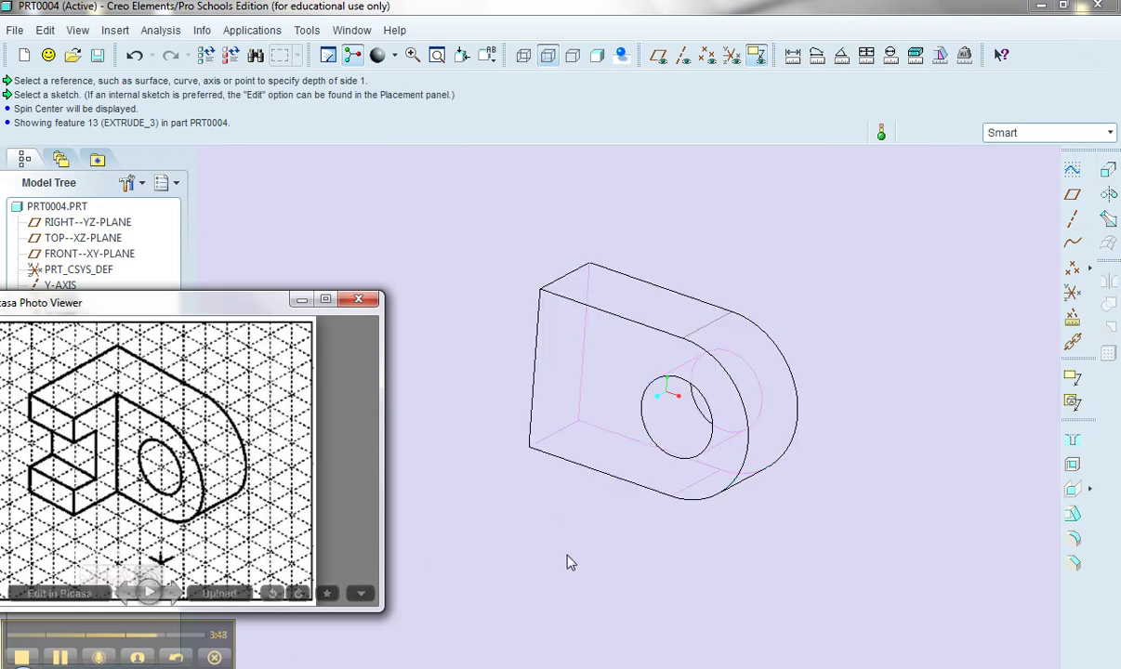
pyautogui.moveTo(576, 583); pyautogui.dragTo(666, 468, button='middle')
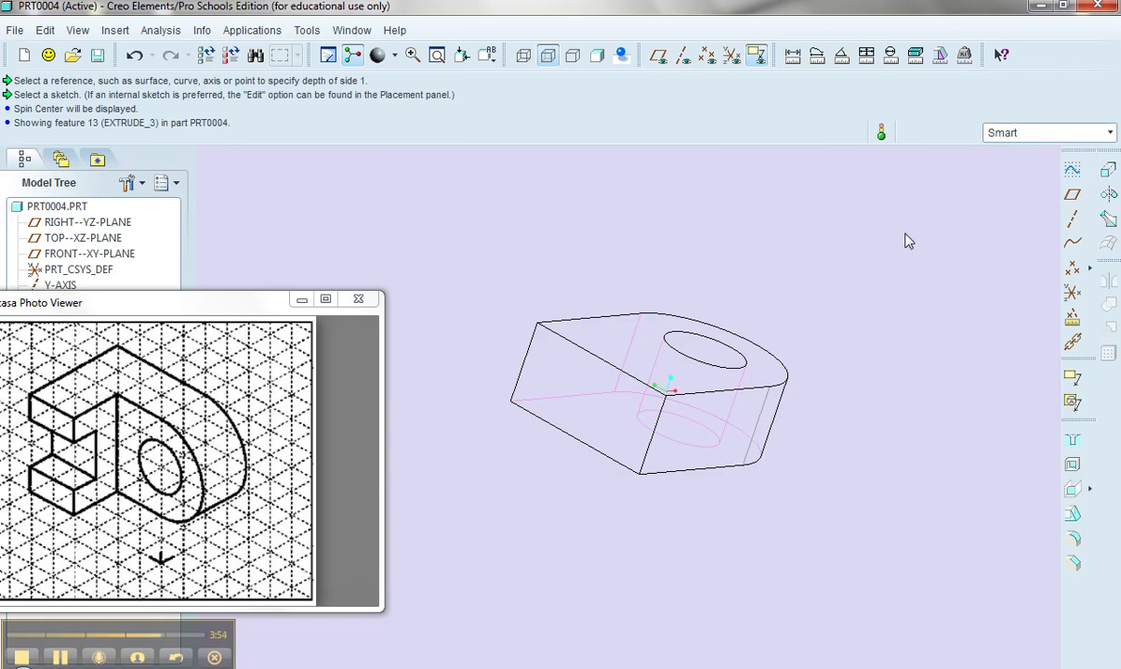
# Step: Start a sketch on the block's face and draw a rectangle
pyautogui.click(1071, 193)
pyautogui.click(575, 397)
pyautogui.click(1033, 375)
pyautogui.click(1060, 244)
pyautogui.click(570, 303)
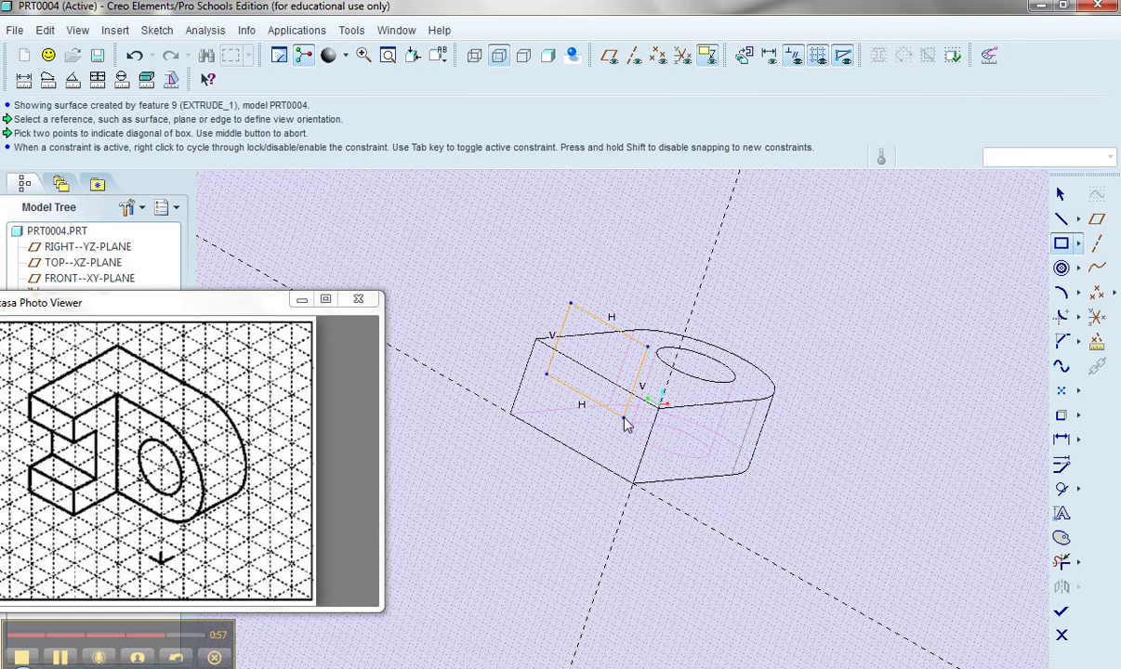
pyautogui.click(623, 419)
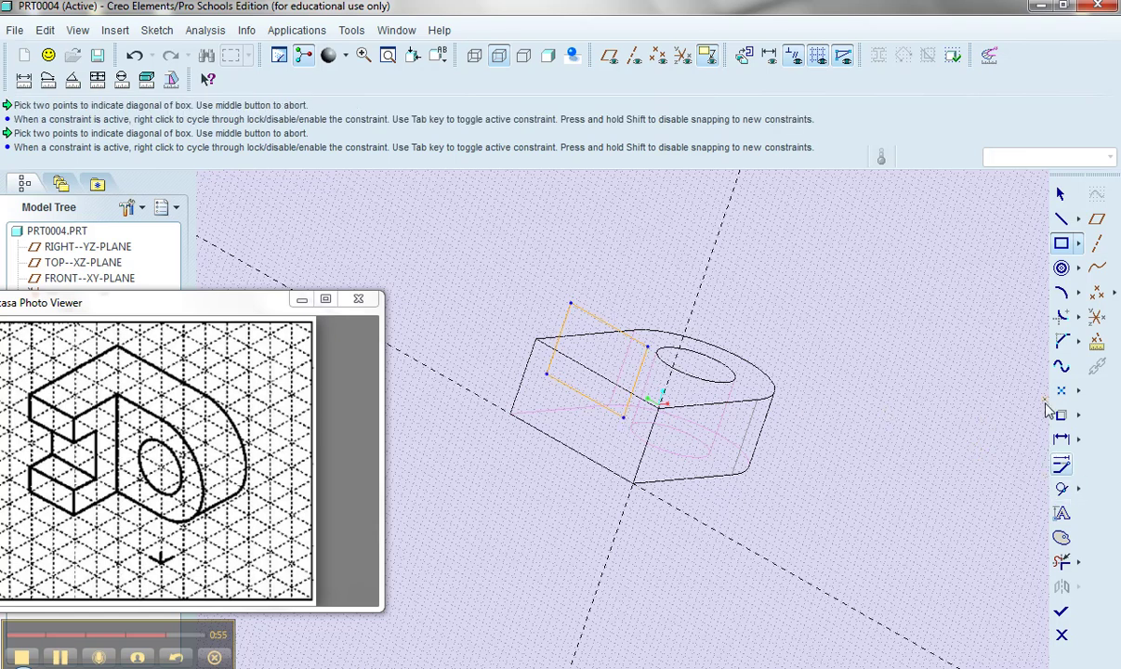
# Step: Make the rectangle's left, right and bottom lines coincident with the part's edges
pyautogui.click(1075, 488)
pyautogui.click(1034, 515)
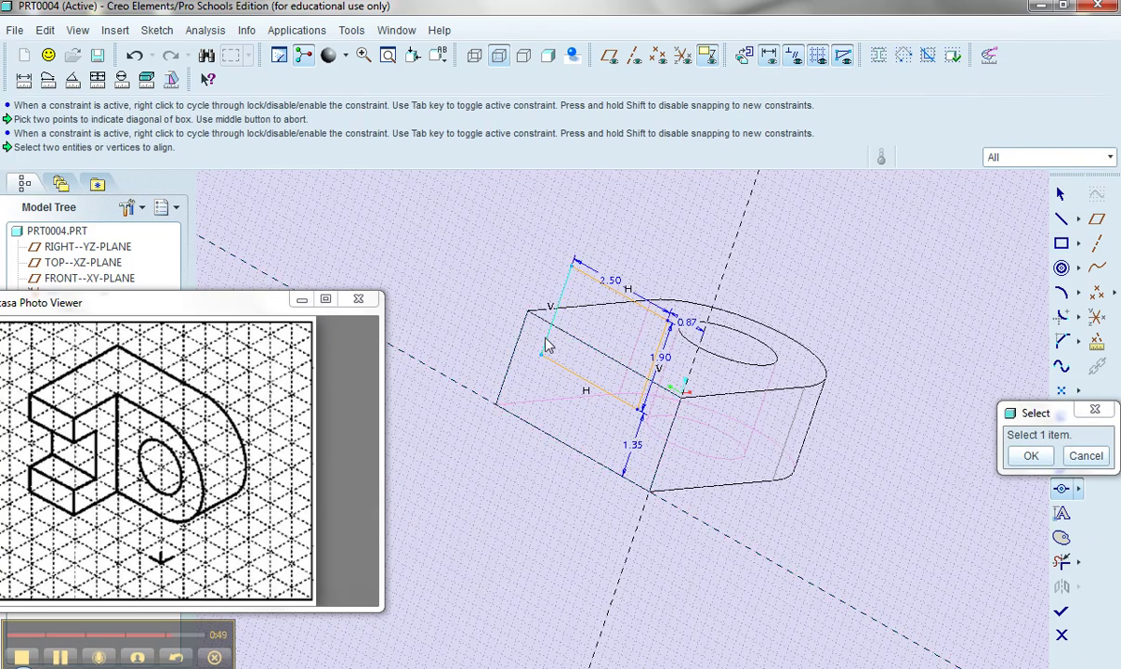
pyautogui.click(546, 345)
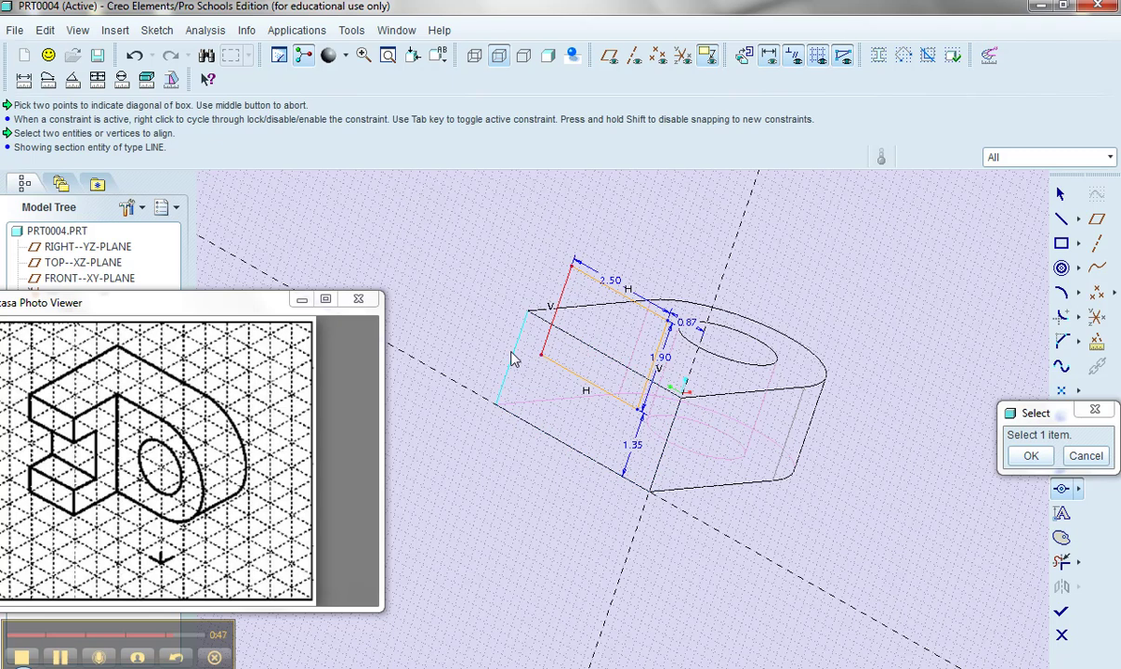
pyautogui.click(510, 352)
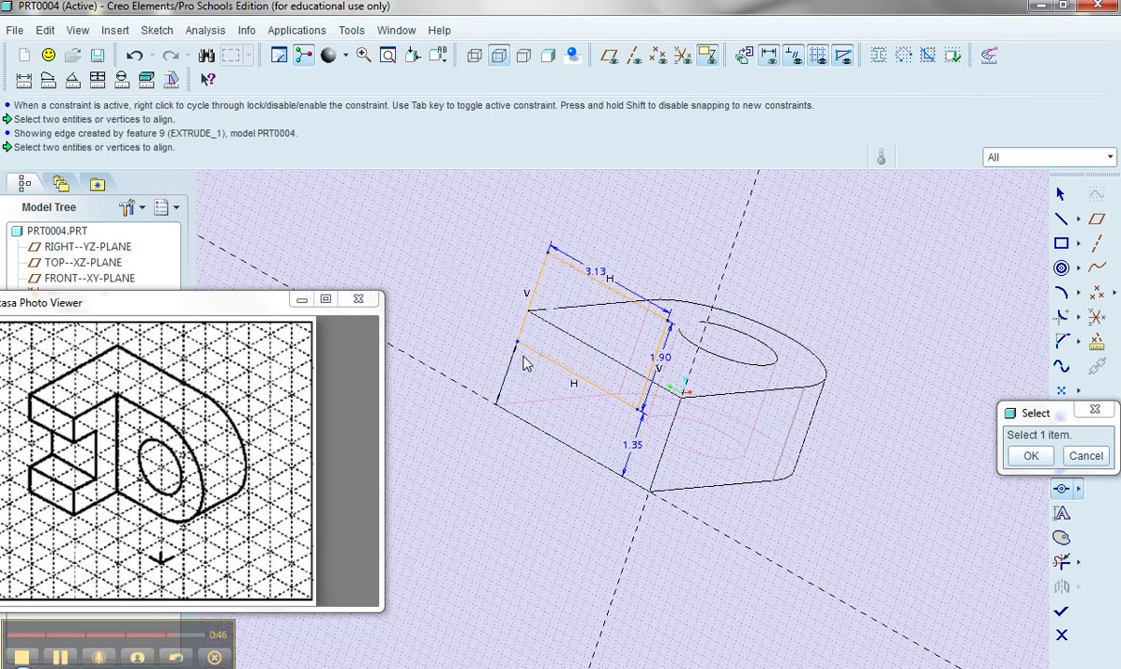
pyautogui.click(661, 357)
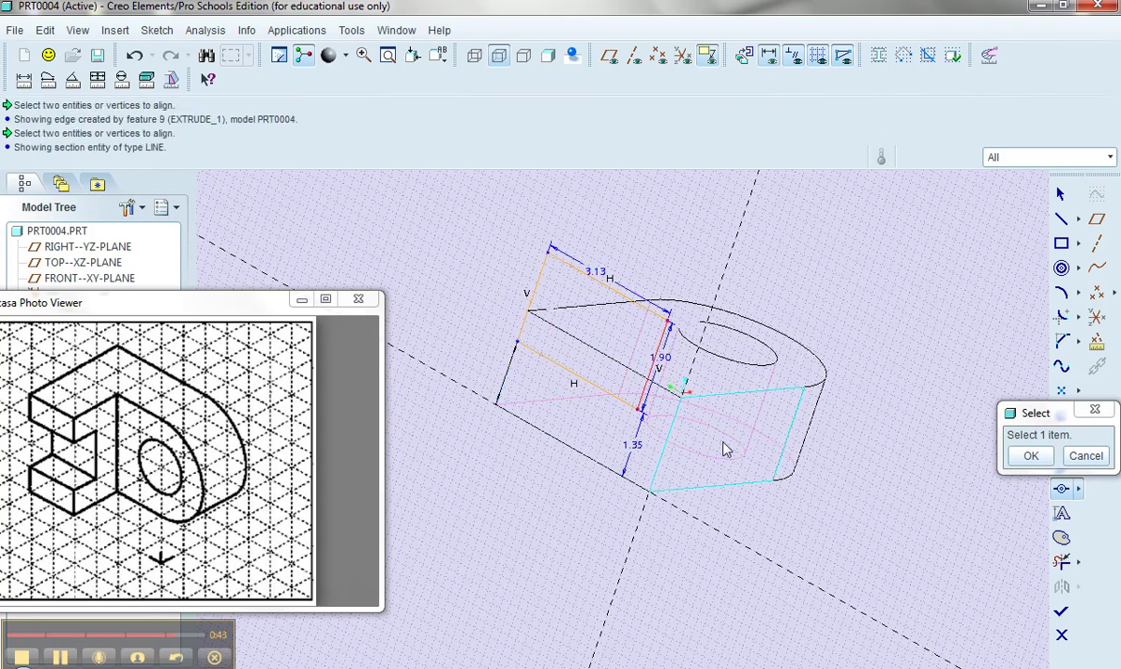
pyautogui.click(726, 450)
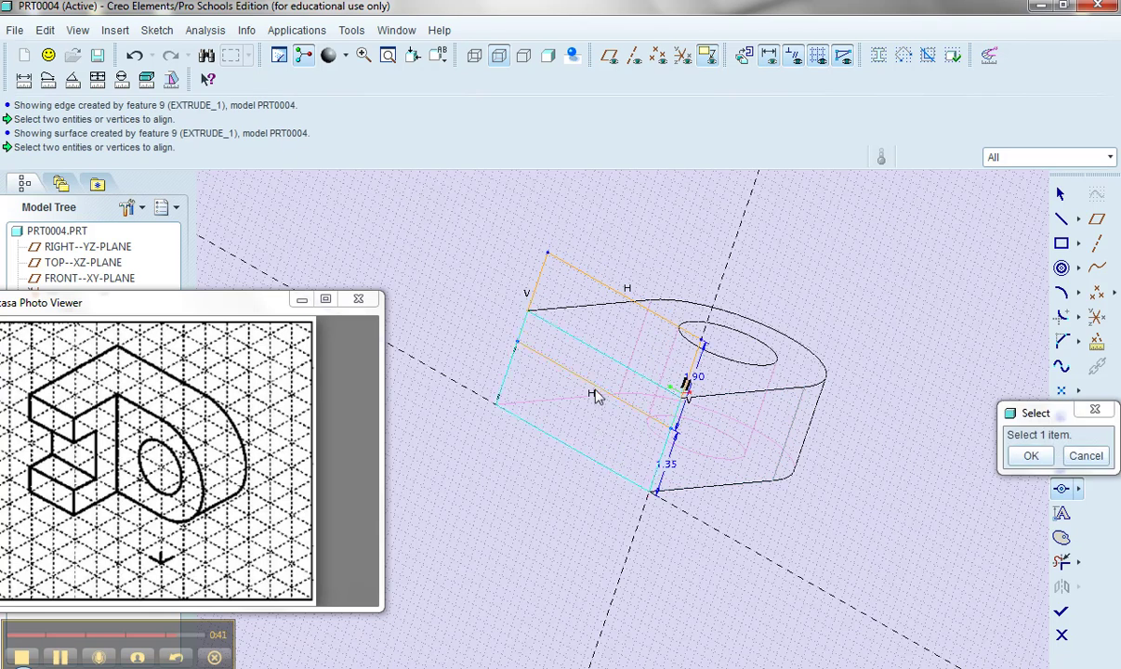
pyautogui.click(595, 394)
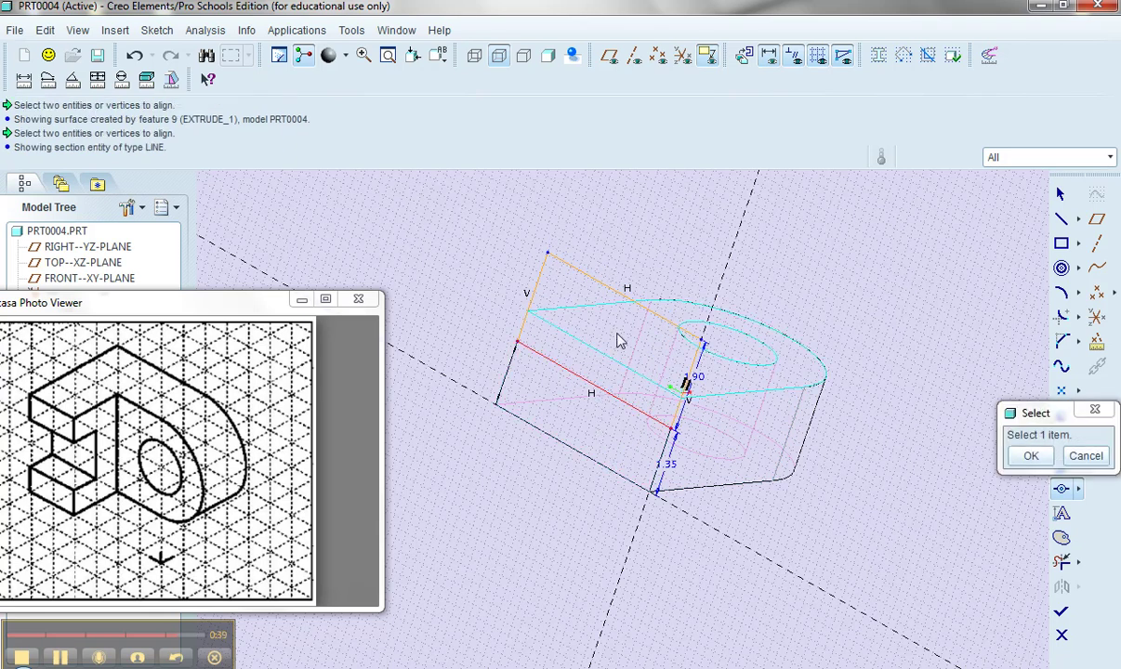
pyautogui.click(583, 321)
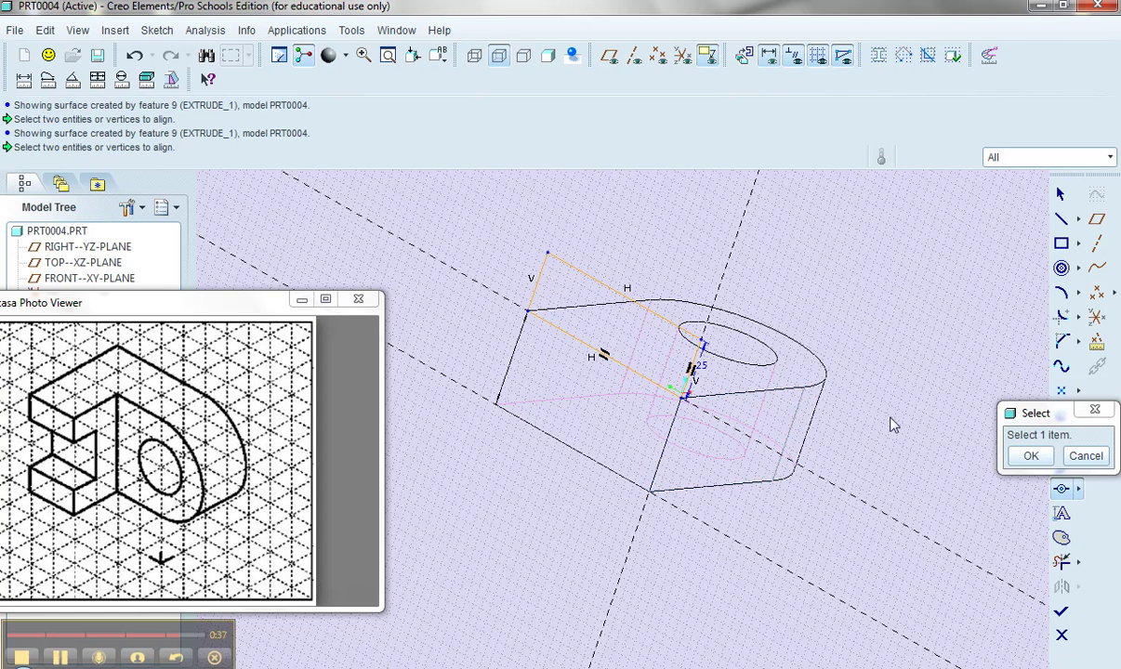
pyautogui.click(1029, 455)
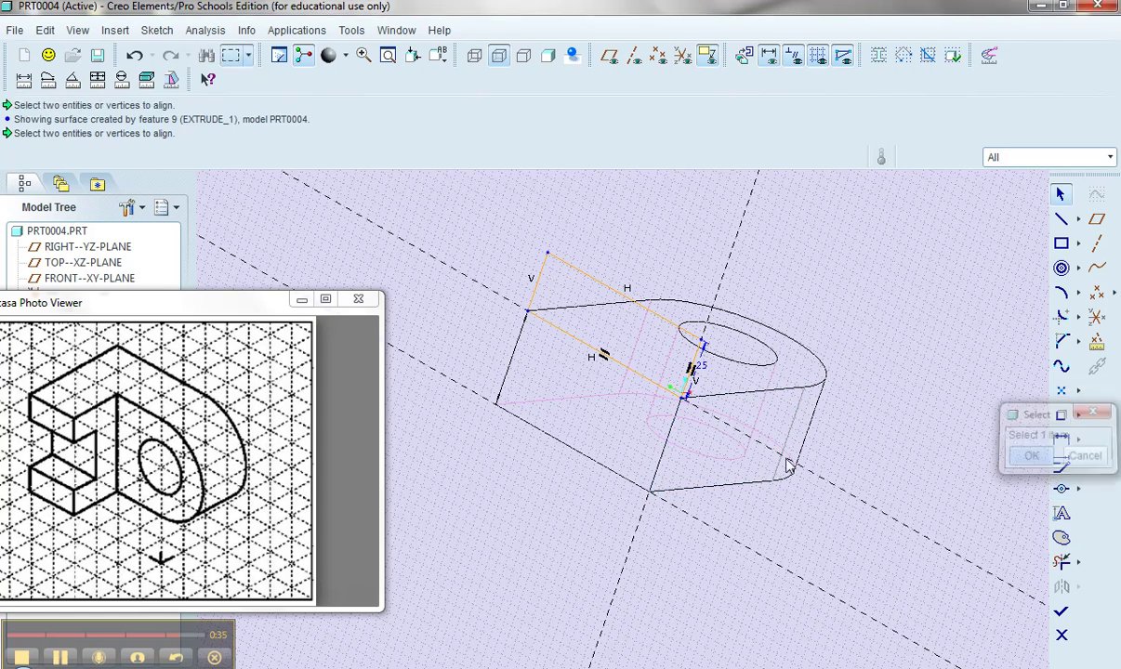
# Step: Set the rectangle's short side dimension to 2
pyautogui.doubleClick(701, 367)
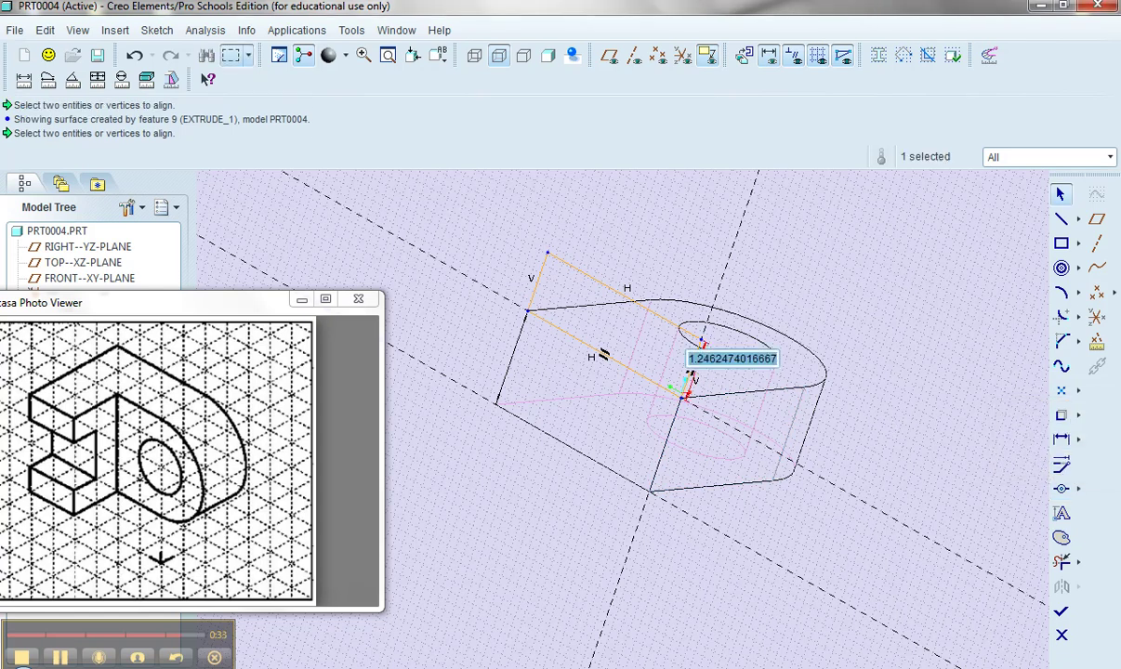
pyautogui.write('2')
pyautogui.press('Return')
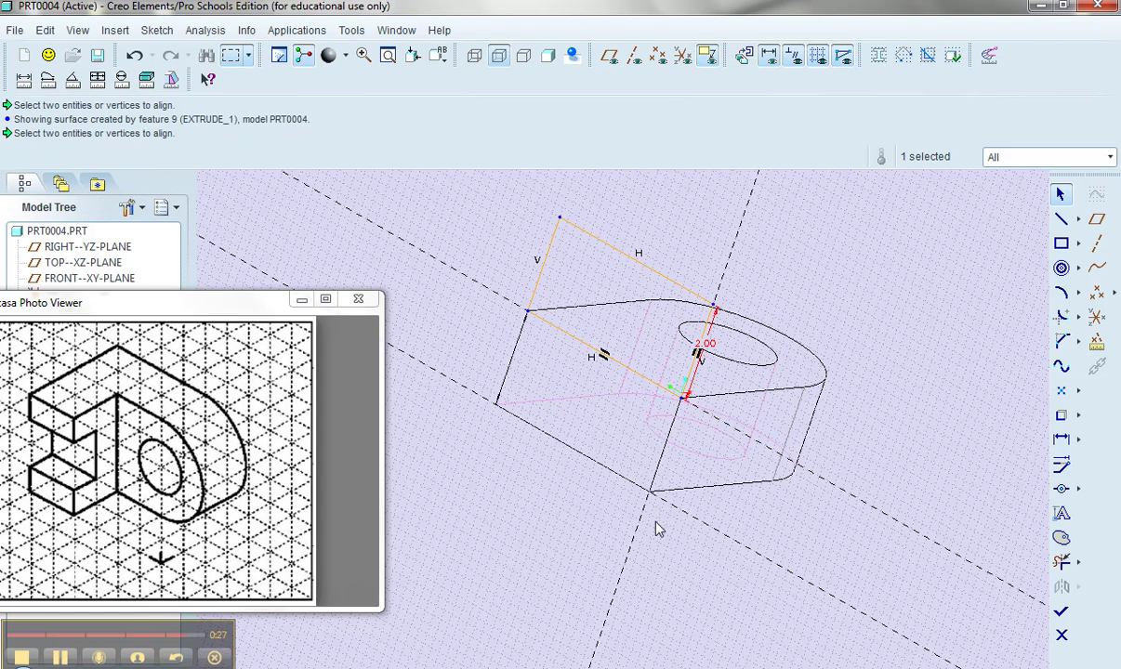
# Step: Finish the sketch and extrude the rectangle 2.00 deep in the flipped direction
pyautogui.click(1060, 615)
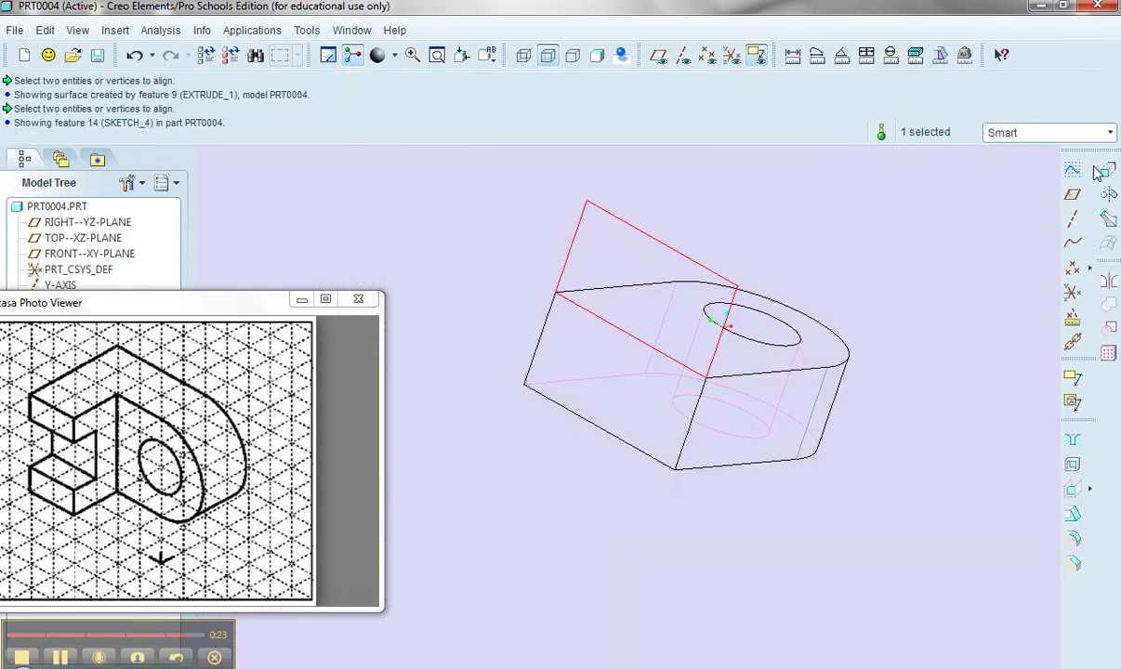
pyautogui.click(1073, 377)
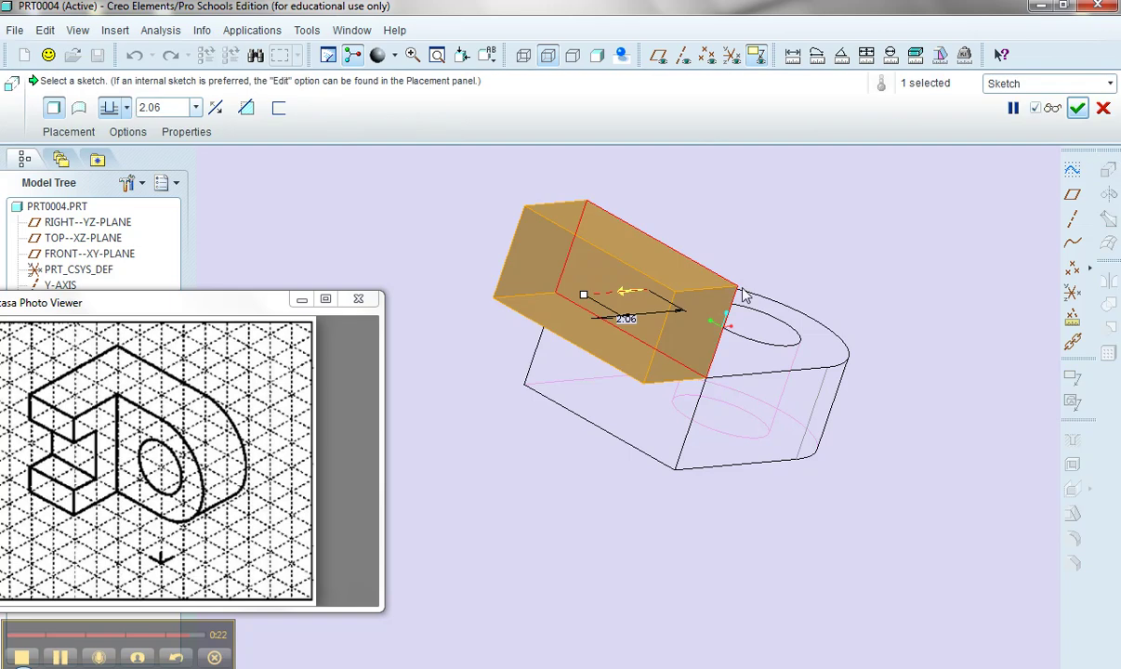
pyautogui.click(214, 108)
pyautogui.doubleClick(171, 111)
pyautogui.write('2')
pyautogui.press('Return')
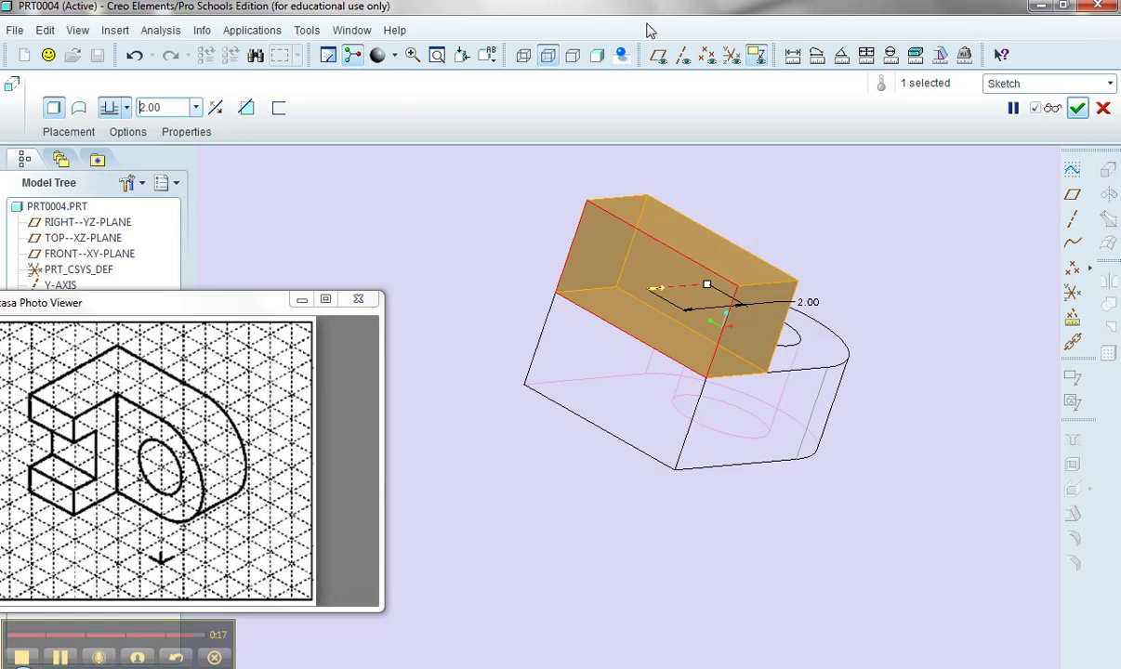
pyautogui.click(1077, 108)
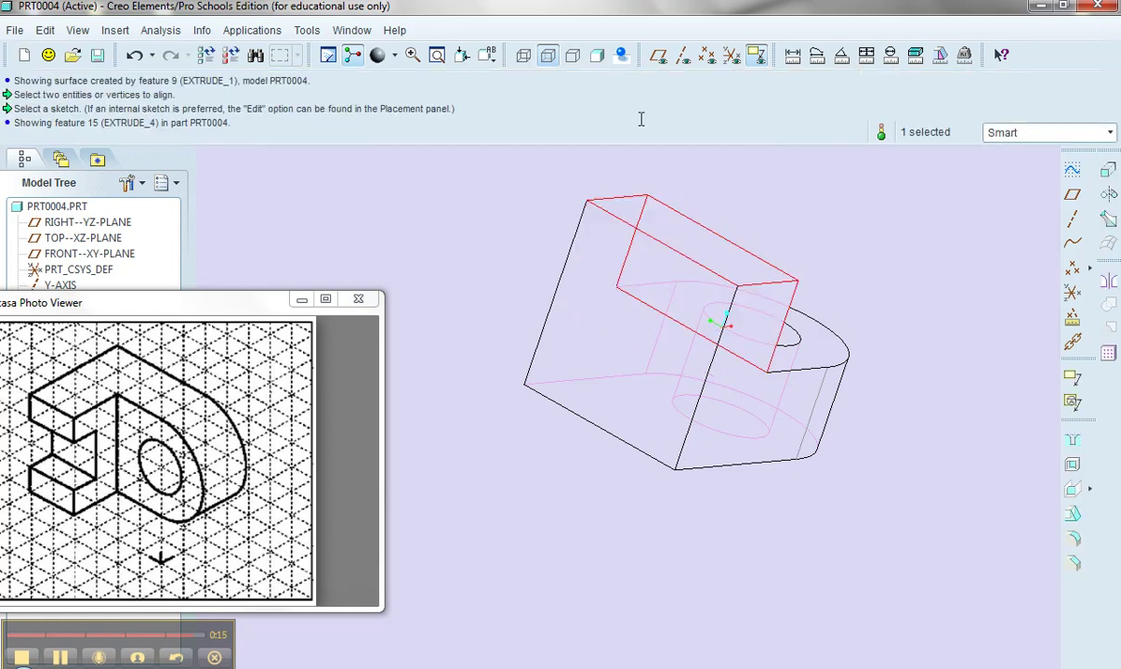
# Step: Show the finished part in the ISOMETRIC saved orientation
pyautogui.click(486, 56)
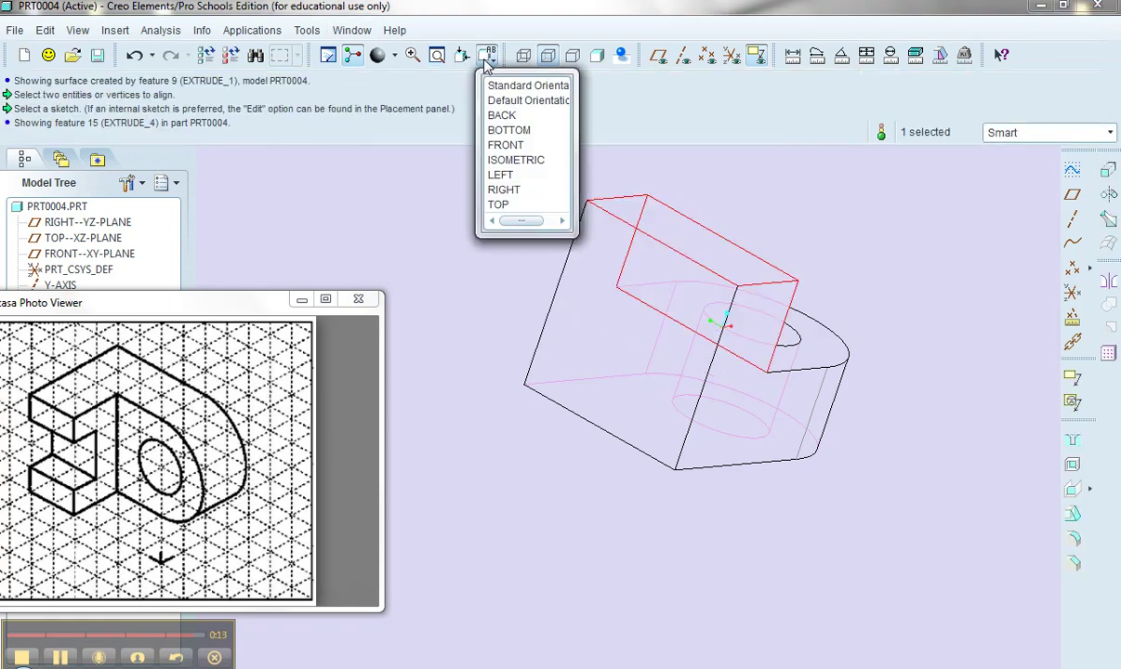
pyautogui.click(509, 161)
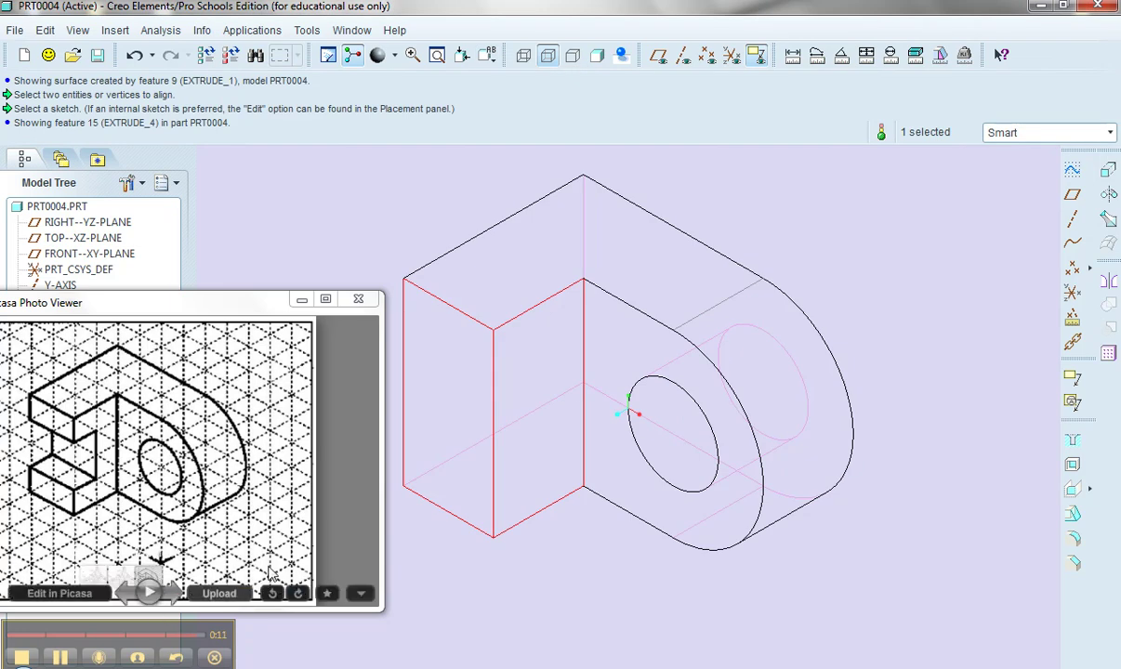
pyautogui.click(515, 556)
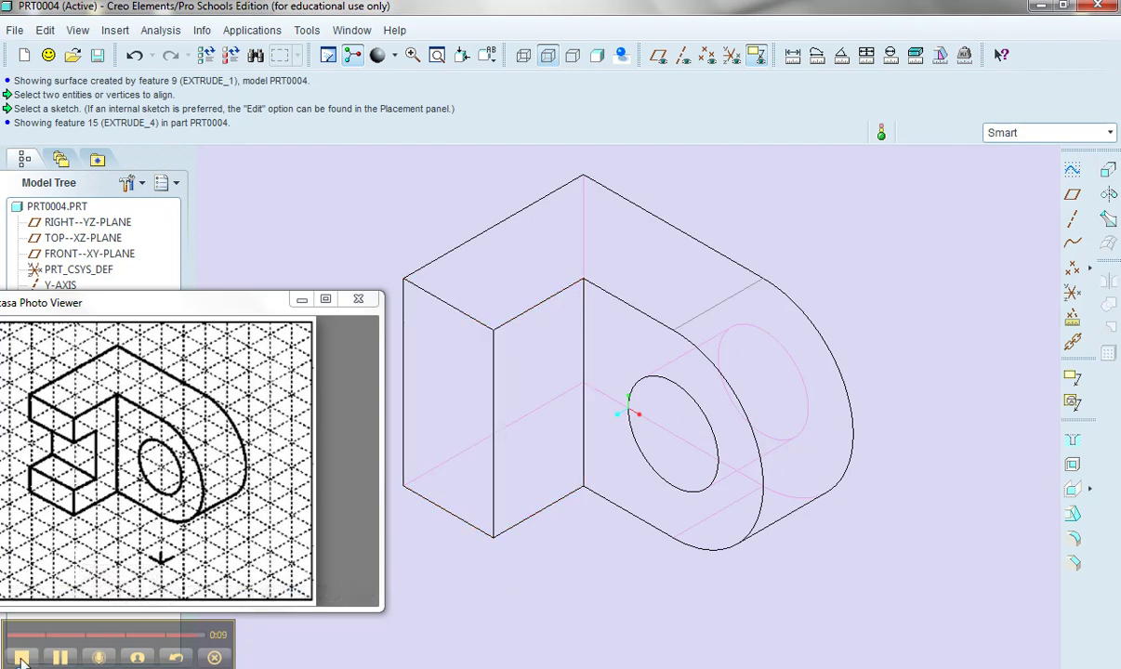